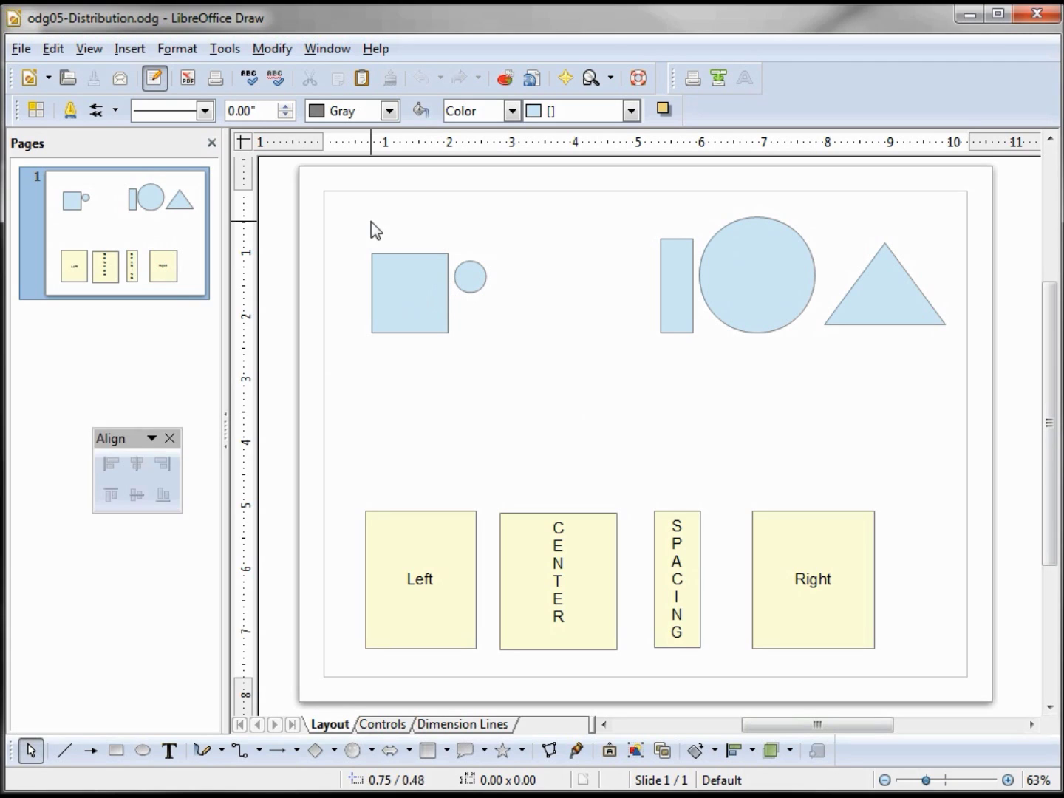
Step: Marquee-select the five blue shapes and open the Distribution dialog from their context menu
{"action": "mouse_move", "coordinate": [355, 211]}
{"action": "left_mouse_down"}
{"action": "mouse_move", "coordinate": [431, 330]}
{"action": "mouse_move", "coordinate": [791, 383]}
{"action": "mouse_move", "coordinate": [957, 378]}
{"action": "left_mouse_up"}
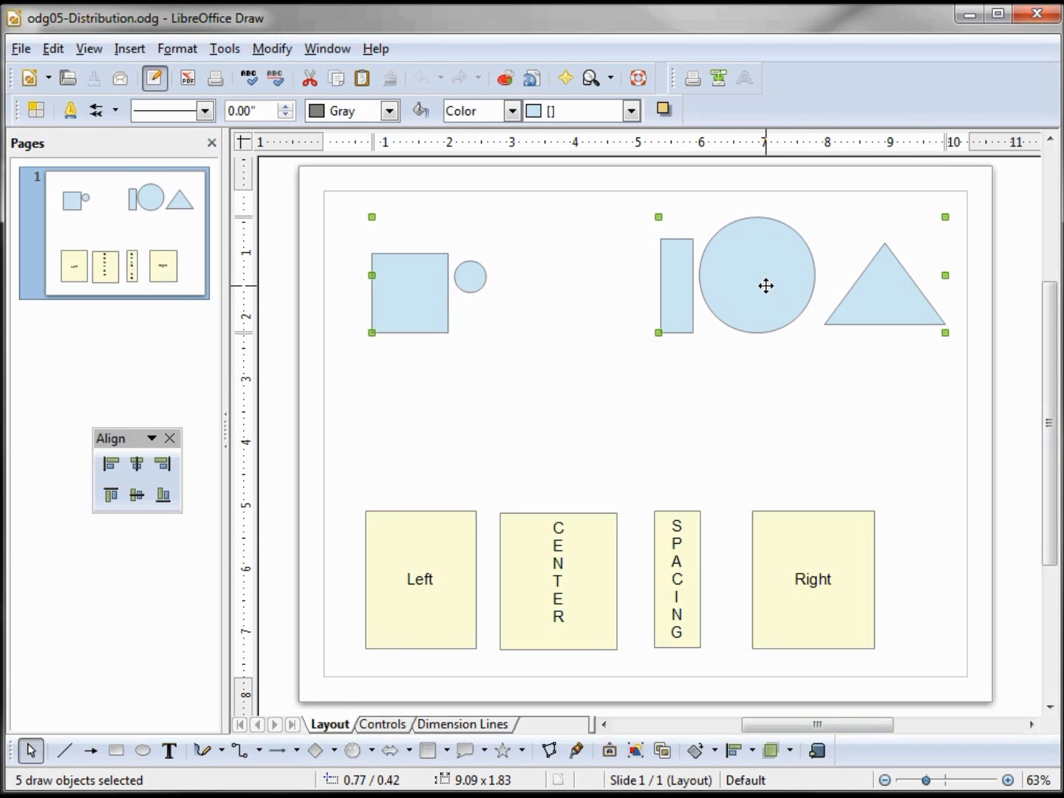
{"action": "right_click", "coordinate": [766, 287]}
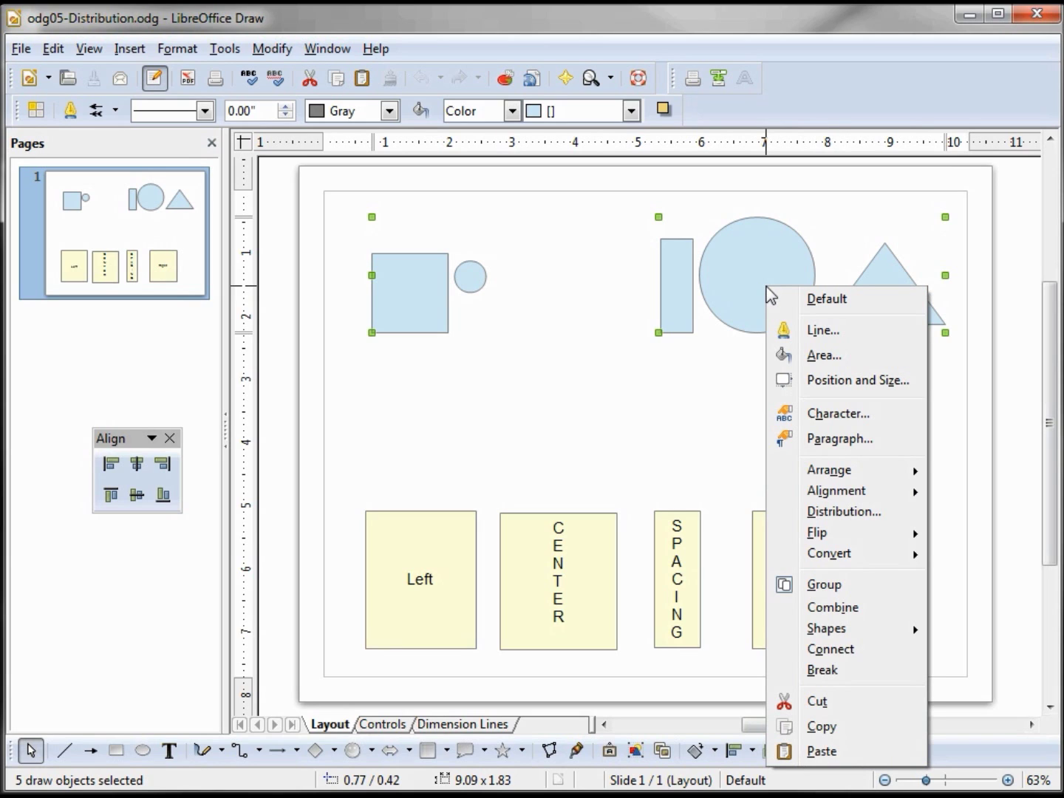
{"action": "left_click", "coordinate": [854, 510]}
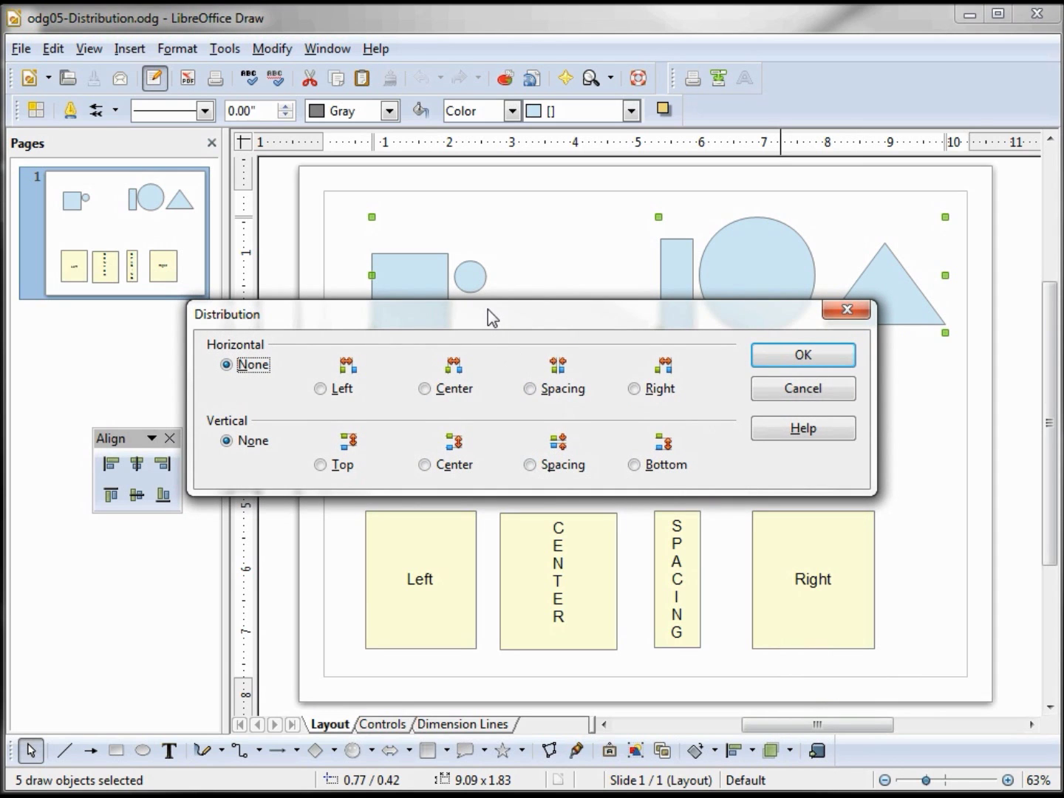
Step: Move the dialog clear of the shapes, distribute them horizontally by Left, and deselect
{"action": "left_click_drag", "start_coordinate": [488, 309], "coordinate": [535, 170]}
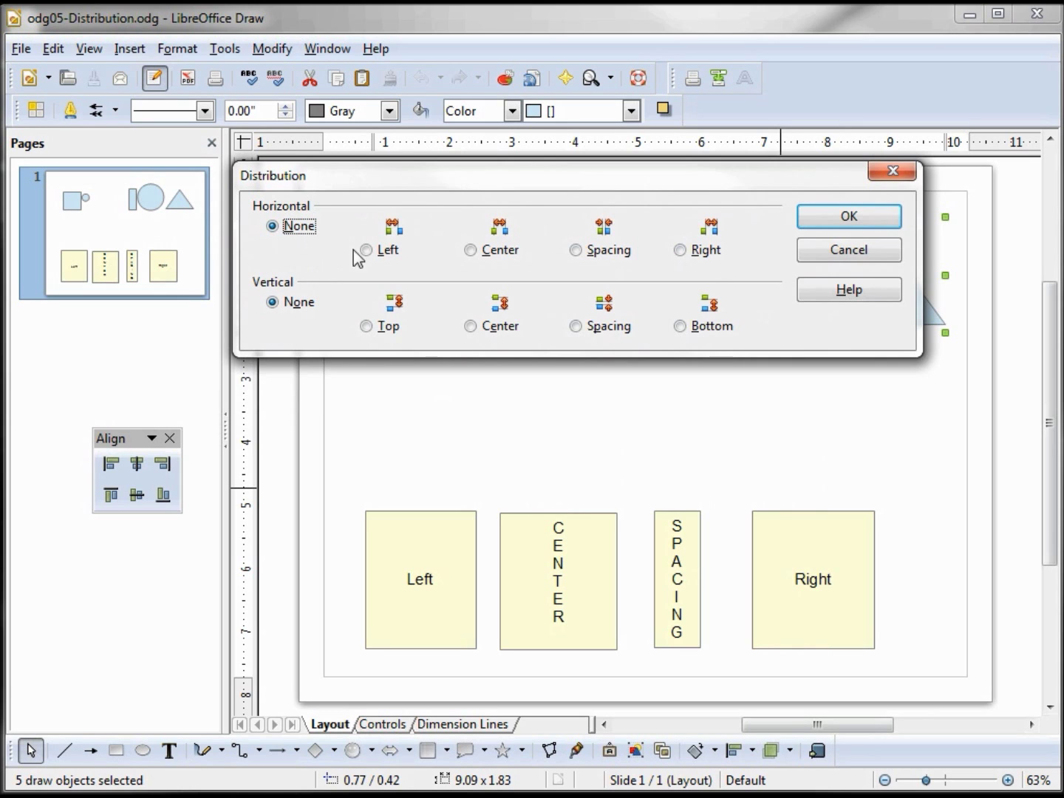
{"action": "left_click_drag", "start_coordinate": [442, 178], "coordinate": [480, 407]}
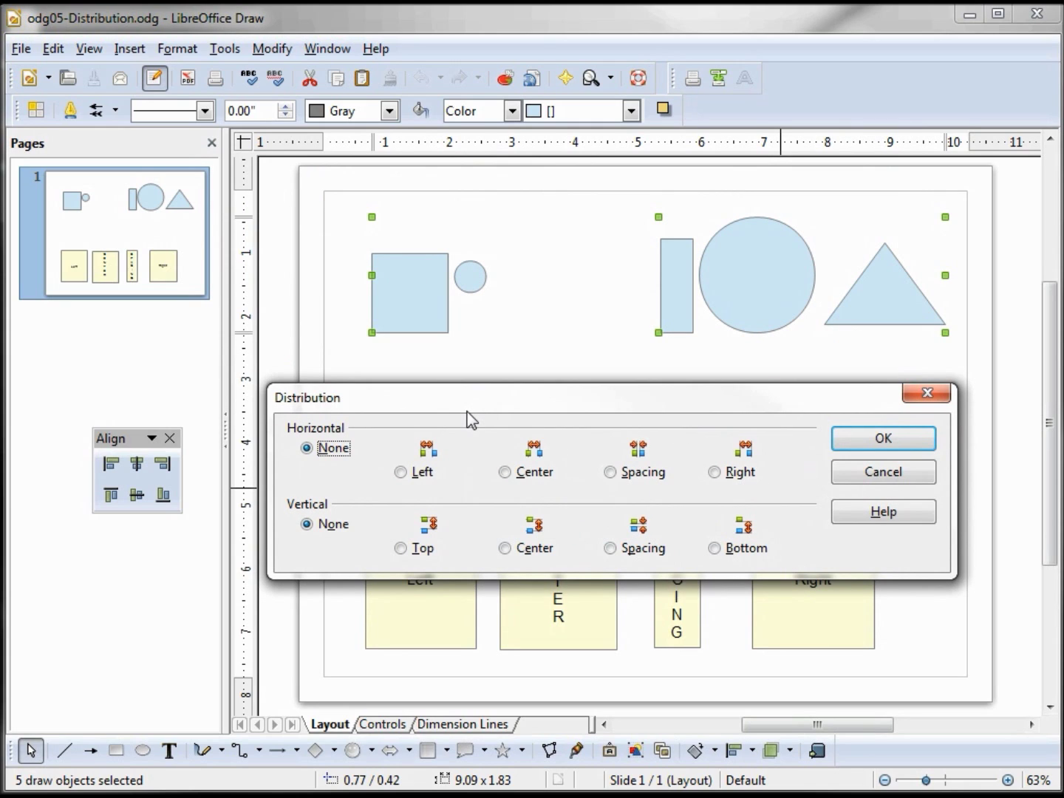
{"action": "left_click", "coordinate": [401, 473]}
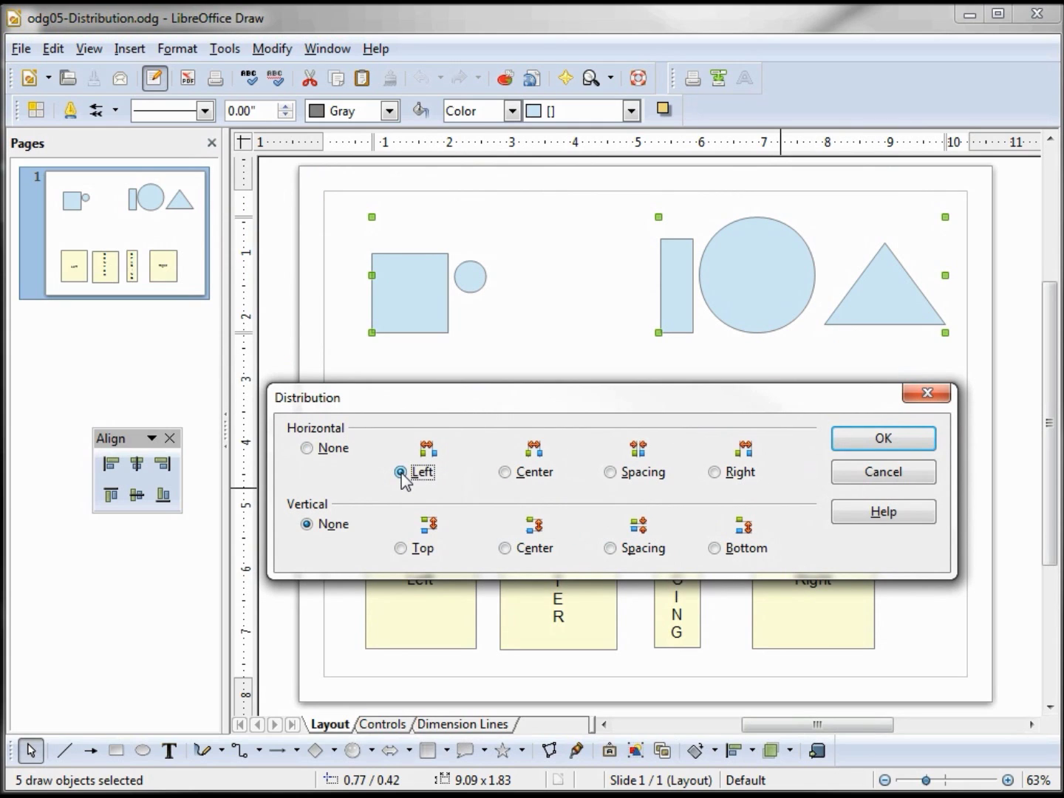
{"action": "left_click", "coordinate": [904, 442]}
{"action": "key", "text": "Escape"}
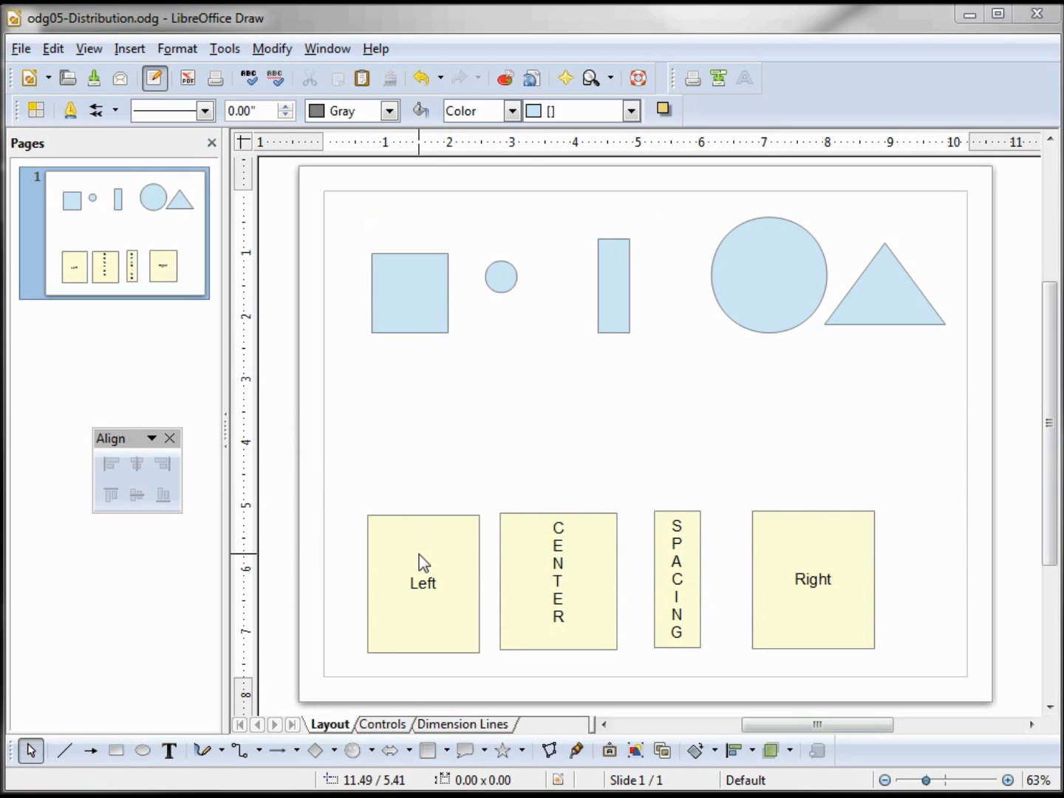
Step: Place the Left box on the square and step it right along each shape's left edge
{"action": "left_click_drag", "start_coordinate": [419, 558], "coordinate": [423, 279]}
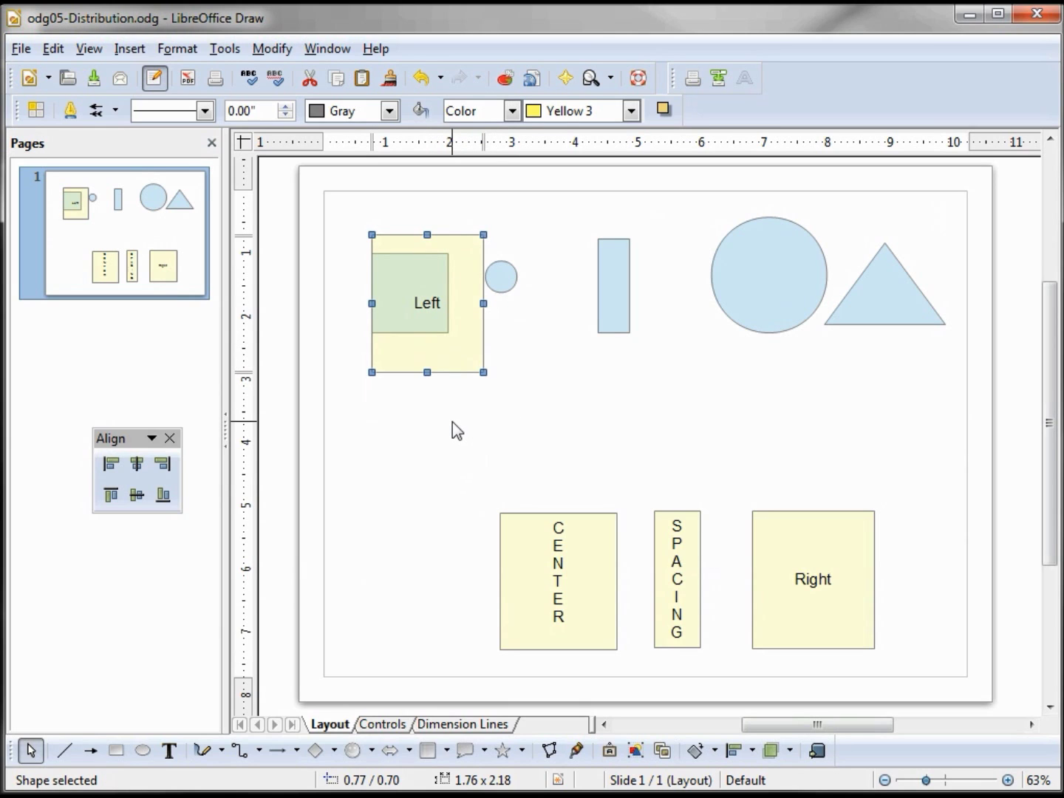
{"action": "key", "text": "Right"}
{"action": "key", "text": "Right"}
{"action": "key", "text": "Right"}
{"action": "key", "text": "Right"}
{"action": "key", "text": "Right"}
{"action": "key", "text": "Right"}
{"action": "key", "text": "Right"}
{"action": "key", "text": "Right"}
{"action": "key", "text": "Right"}
{"action": "key", "text": "Right"}
{"action": "key", "text": "Right"}
{"action": "key", "text": "Right"}
{"action": "key", "text": "Right"}
{"action": "key", "text": "Right"}
{"action": "key", "text": "Right"}
{"action": "key", "text": "Right"}
{"action": "key", "text": "Right"}
{"action": "key", "text": "Right"}
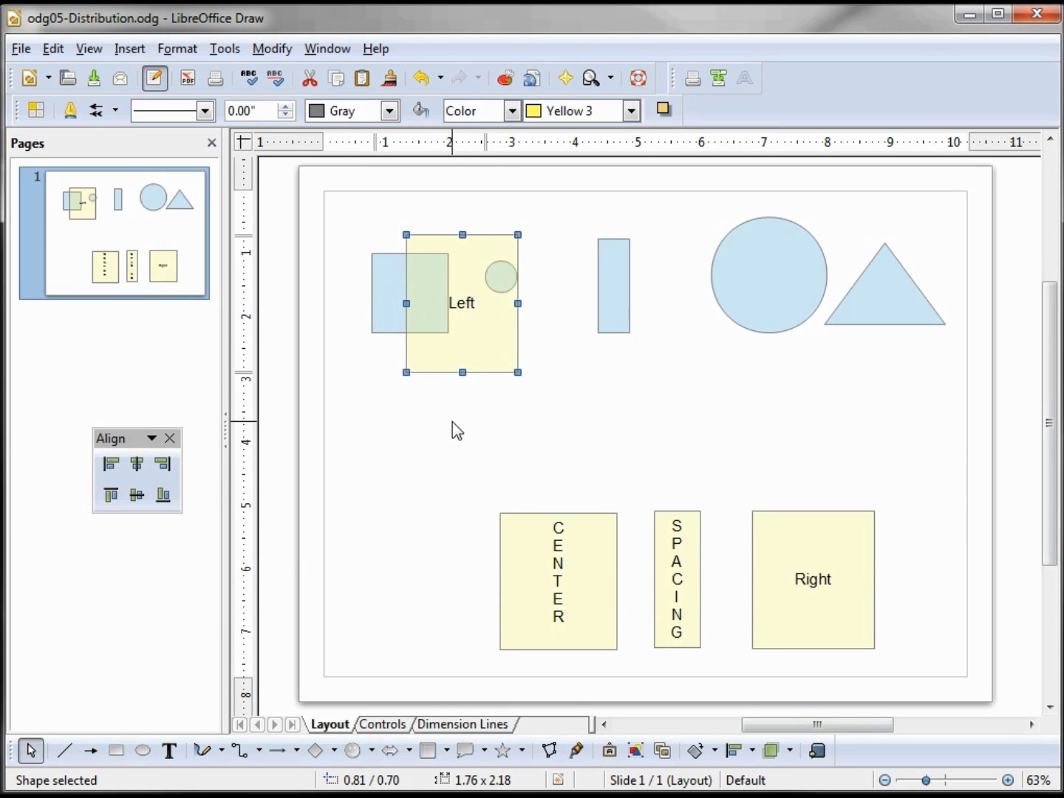
{"action": "key", "text": "Right"}
{"action": "key", "text": "Right"}
{"action": "key", "text": "Right"}
{"action": "key", "text": "Right"}
{"action": "key", "text": "Right"}
{"action": "key", "text": "Right"}
{"action": "key", "text": "Right"}
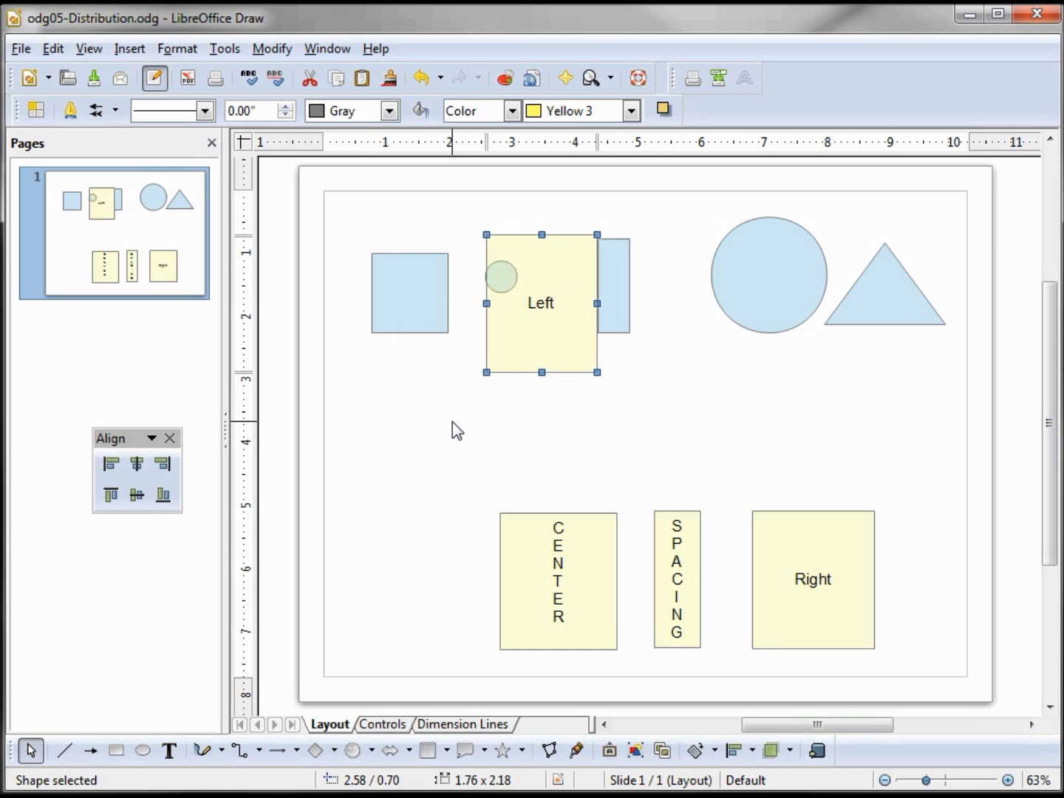
{"action": "key", "text": "Right"}
{"action": "key", "text": "Right"}
{"action": "key", "text": "Right"}
{"action": "key", "text": "Right"}
{"action": "key", "text": "Right"}
{"action": "key", "text": "Right"}
{"action": "key", "text": "Right"}
{"action": "key", "text": "Right"}
{"action": "key", "text": "Right"}
{"action": "key", "text": "Right"}
{"action": "key", "text": "Right"}
{"action": "key", "text": "Right"}
{"action": "key", "text": "Right"}
{"action": "key", "text": "Right"}
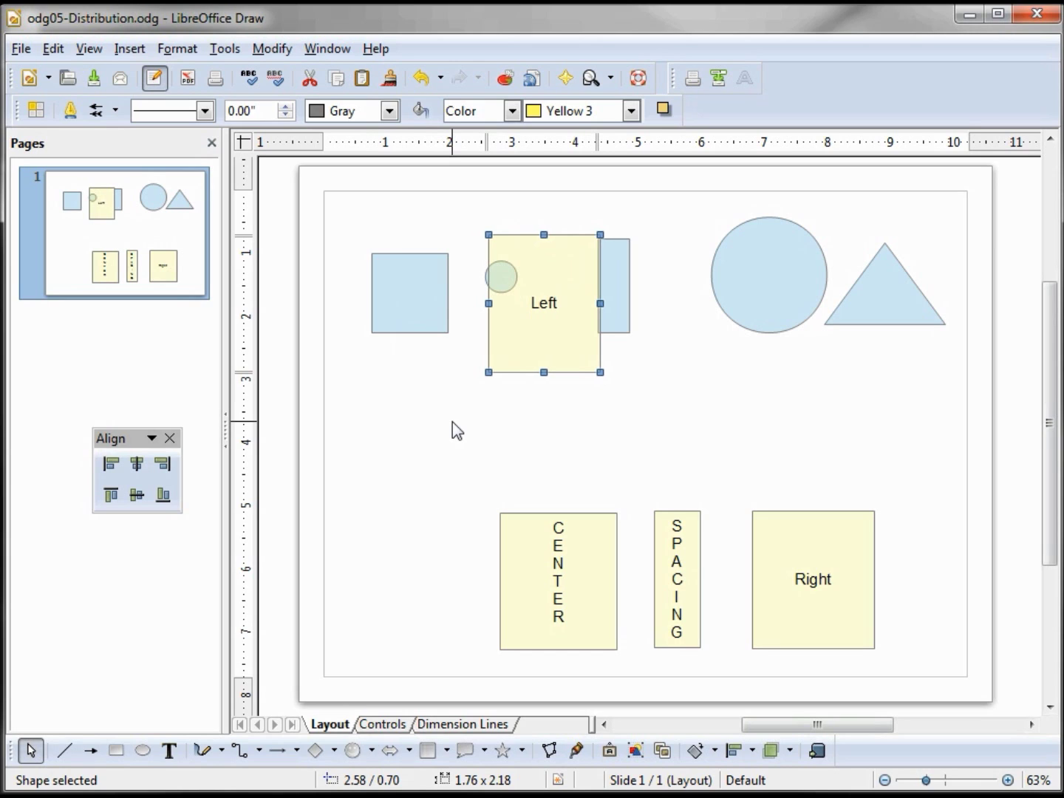
{"action": "key", "text": "Right"}
{"action": "key", "text": "Right"}
{"action": "key", "text": "Right"}
{"action": "key", "text": "Right"}
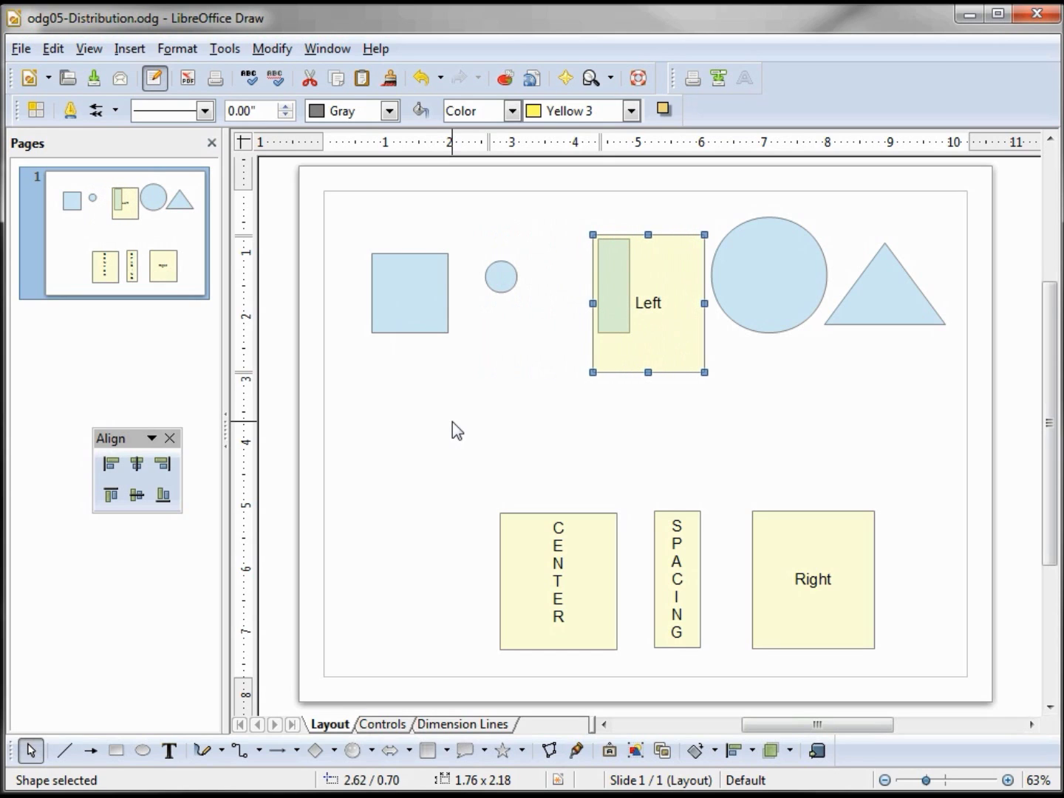
{"action": "key", "text": "Left"}
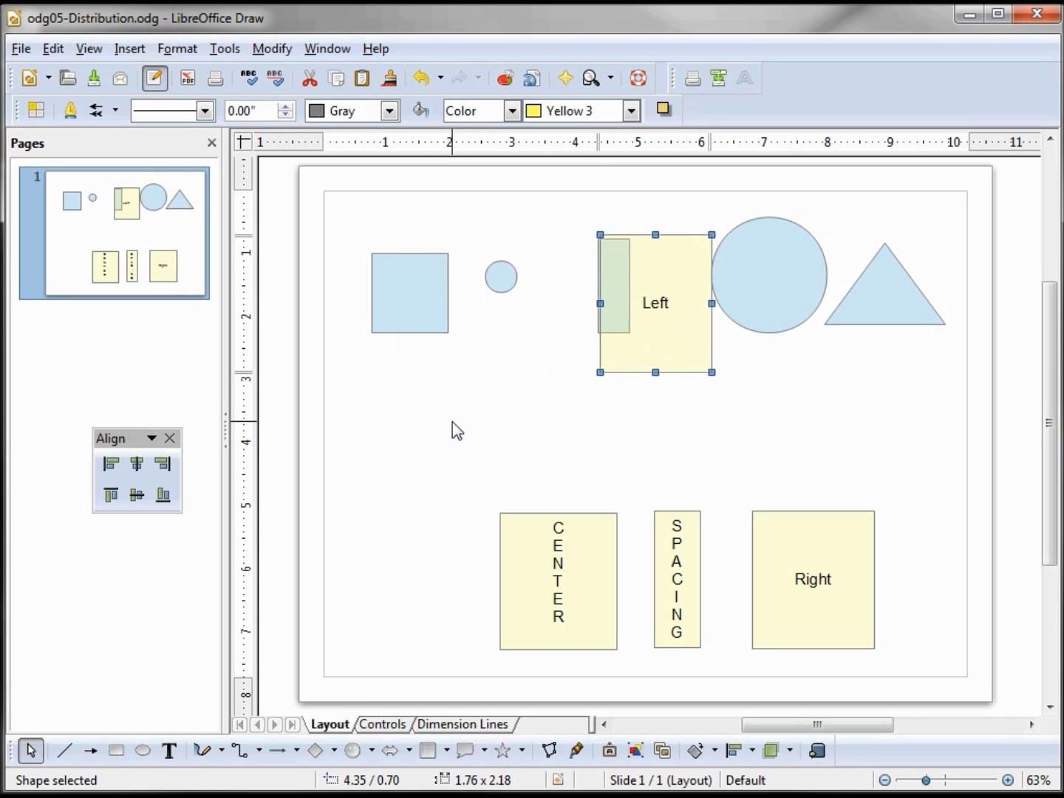
{"action": "key", "text": "Right"}
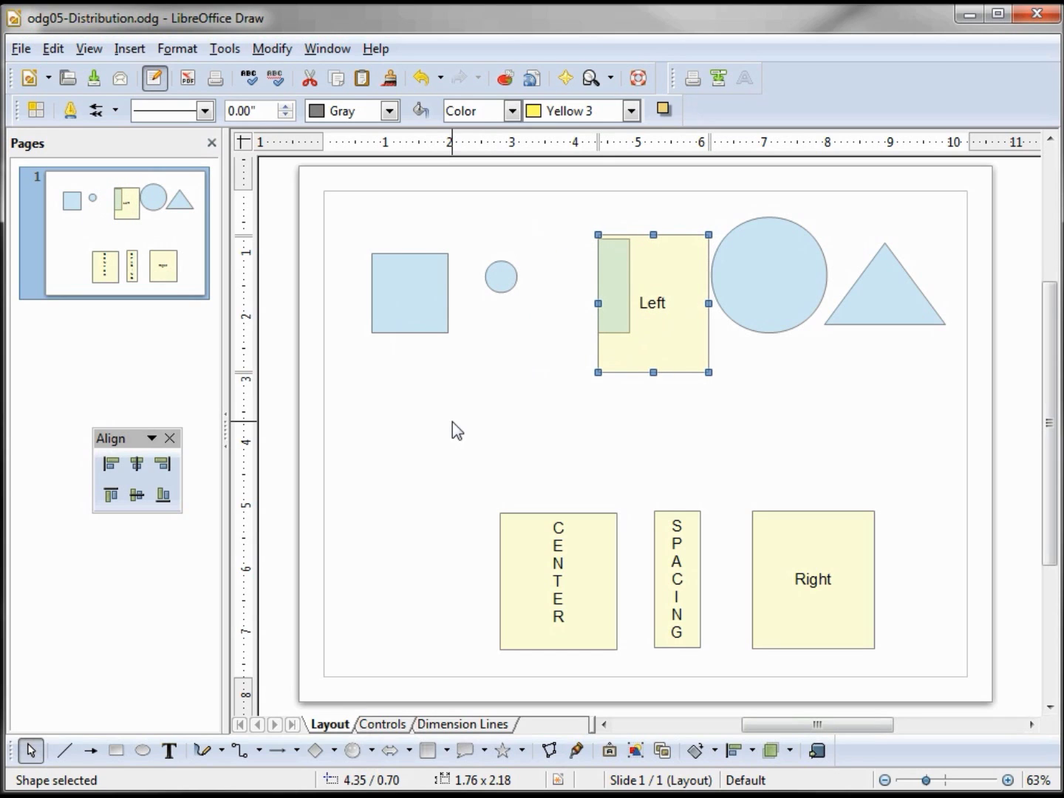
{"action": "key", "text": "Right"}
{"action": "key", "text": "Right"}
{"action": "key", "text": "Right"}
{"action": "key", "text": "Right"}
{"action": "key", "text": "Right"}
{"action": "key", "text": "Right"}
{"action": "key", "text": "Right"}
{"action": "key", "text": "Right"}
{"action": "key", "text": "Right"}
{"action": "key", "text": "Right"}
{"action": "key", "text": "Right"}
{"action": "key", "text": "Right"}
{"action": "key", "text": "Right"}
{"action": "key", "text": "Right"}
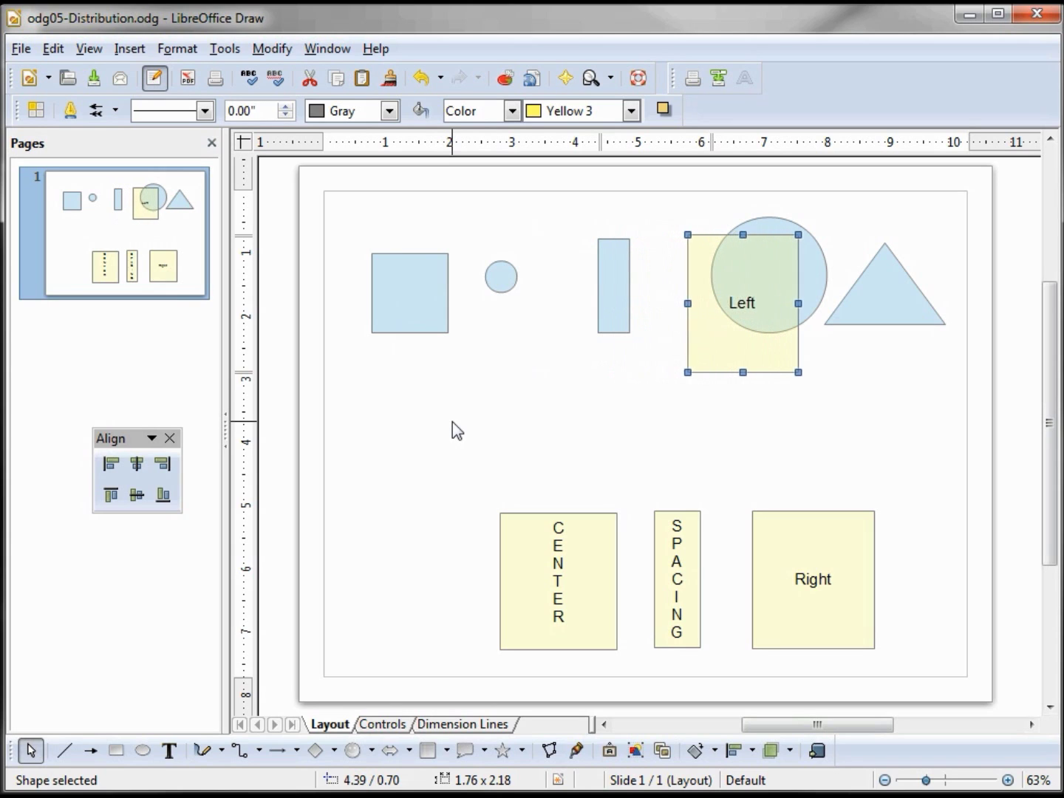
{"action": "key", "text": "Right"}
{"action": "key", "text": "Right"}
{"action": "key", "text": "Right"}
{"action": "key", "text": "Right"}
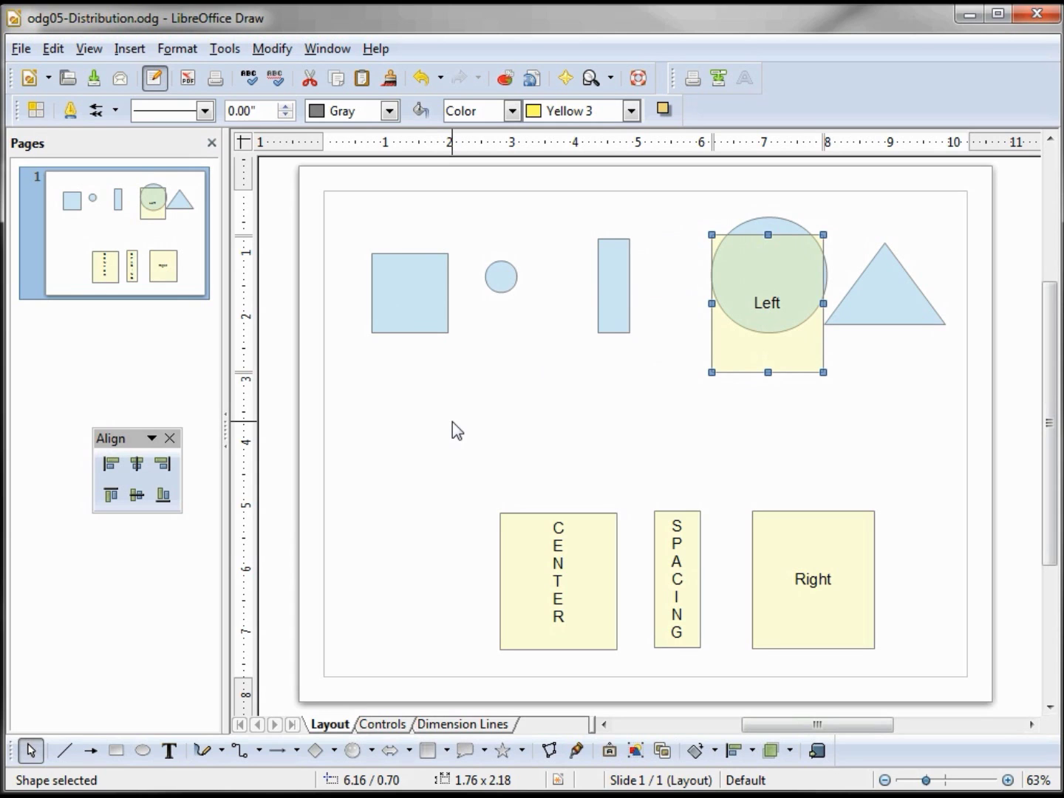
Step: Return the Left box to the bottom row and reselect the five blue shapes
{"action": "left_click_drag", "start_coordinate": [727, 358], "coordinate": [395, 625]}
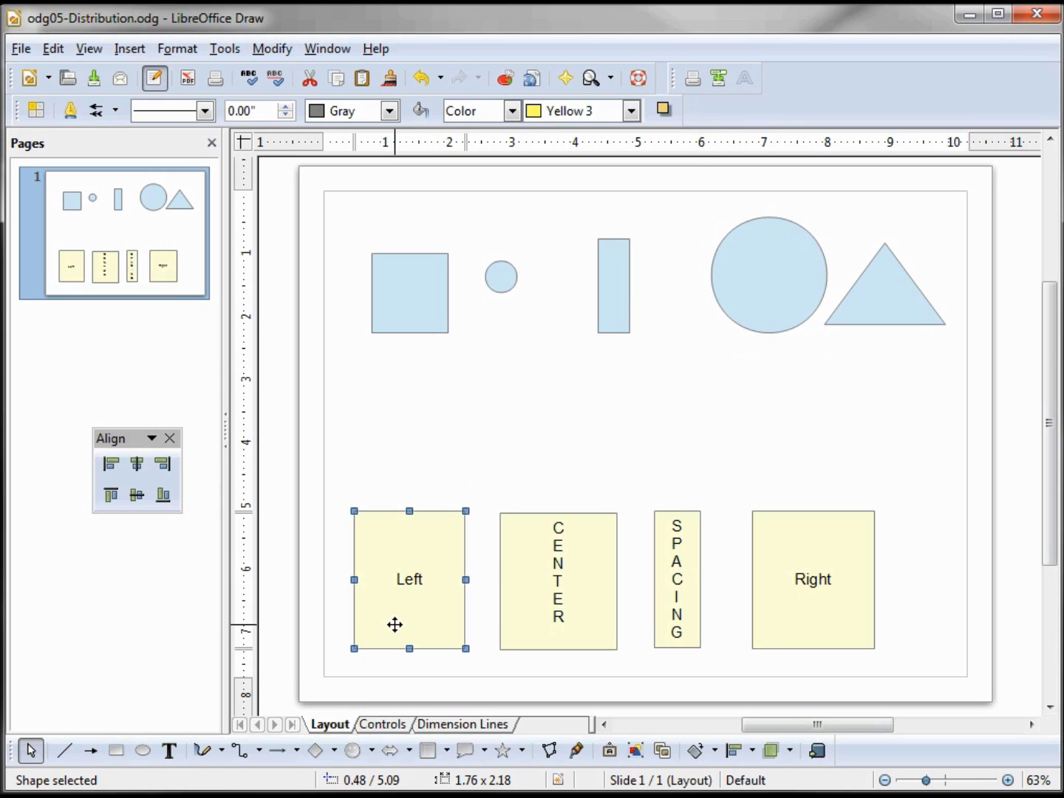
{"action": "left_click", "coordinate": [325, 244]}
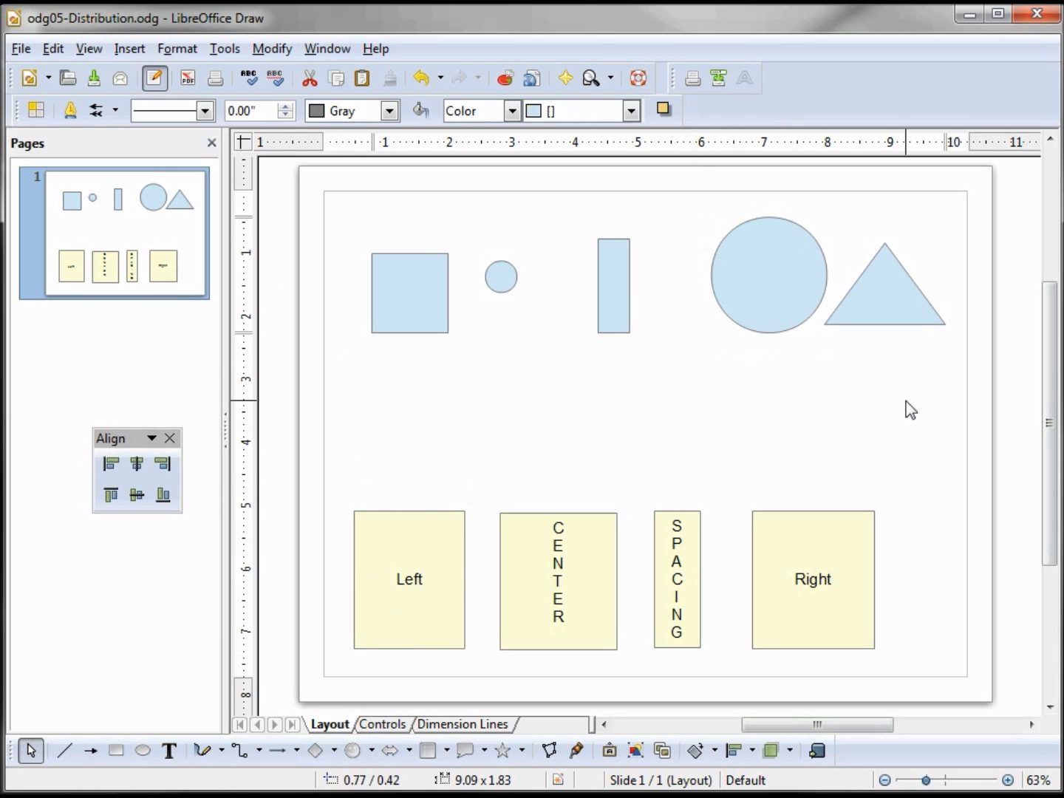
{"action": "mouse_move", "coordinate": [344, 217]}
{"action": "left_mouse_down"}
{"action": "mouse_move", "coordinate": [735, 368]}
{"action": "mouse_move", "coordinate": [934, 362]}
{"action": "mouse_move", "coordinate": [961, 374]}
{"action": "left_mouse_up"}
Step: Distribute the blue shapes horizontally by Center, then lift the CENTER box beside the square
{"action": "right_click", "coordinate": [790, 284]}
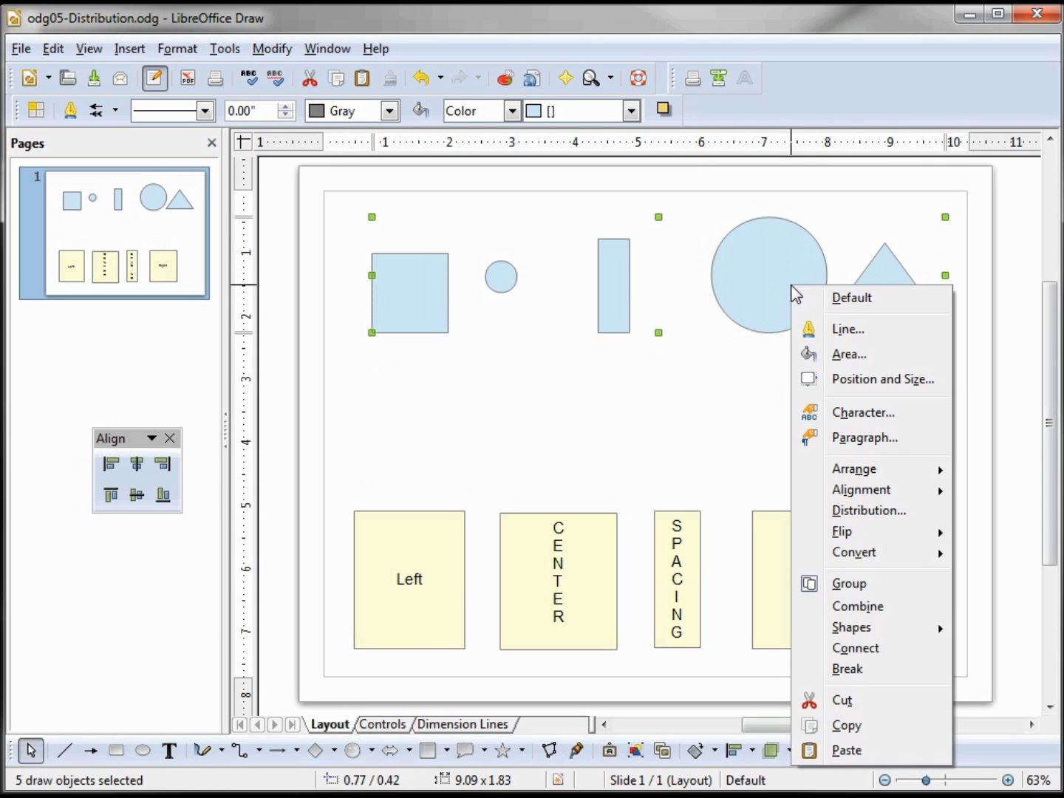
{"action": "left_click", "coordinate": [876, 521]}
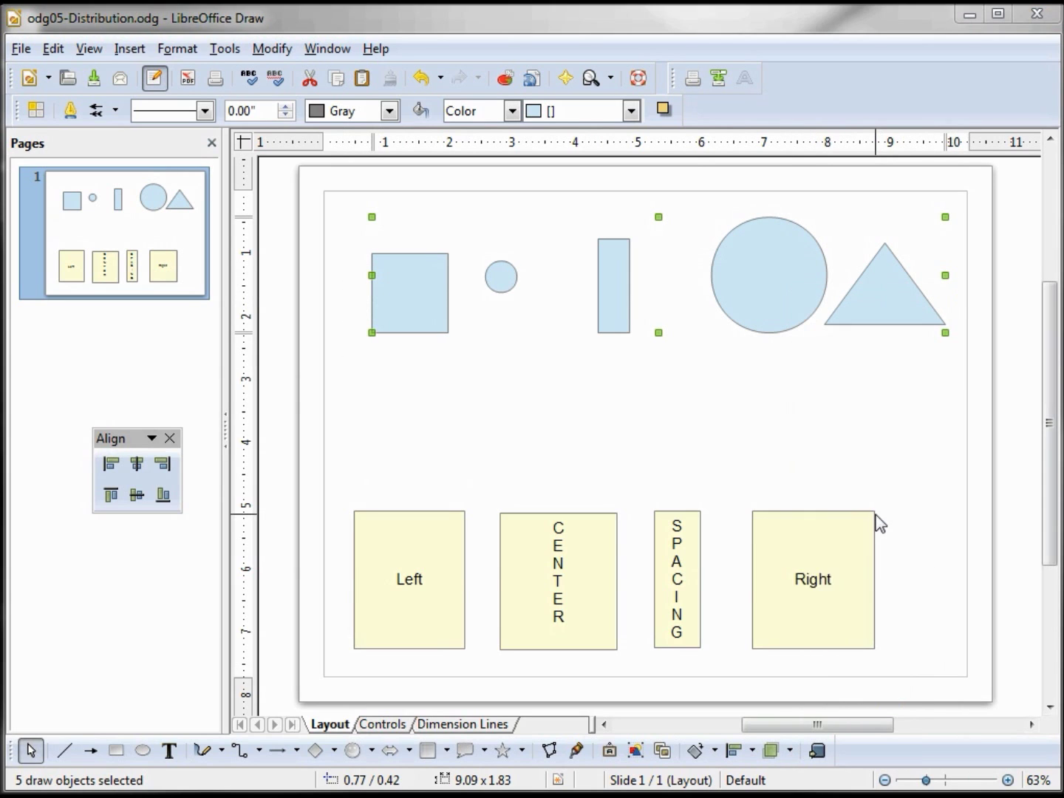
{"action": "left_click", "coordinate": [506, 473]}
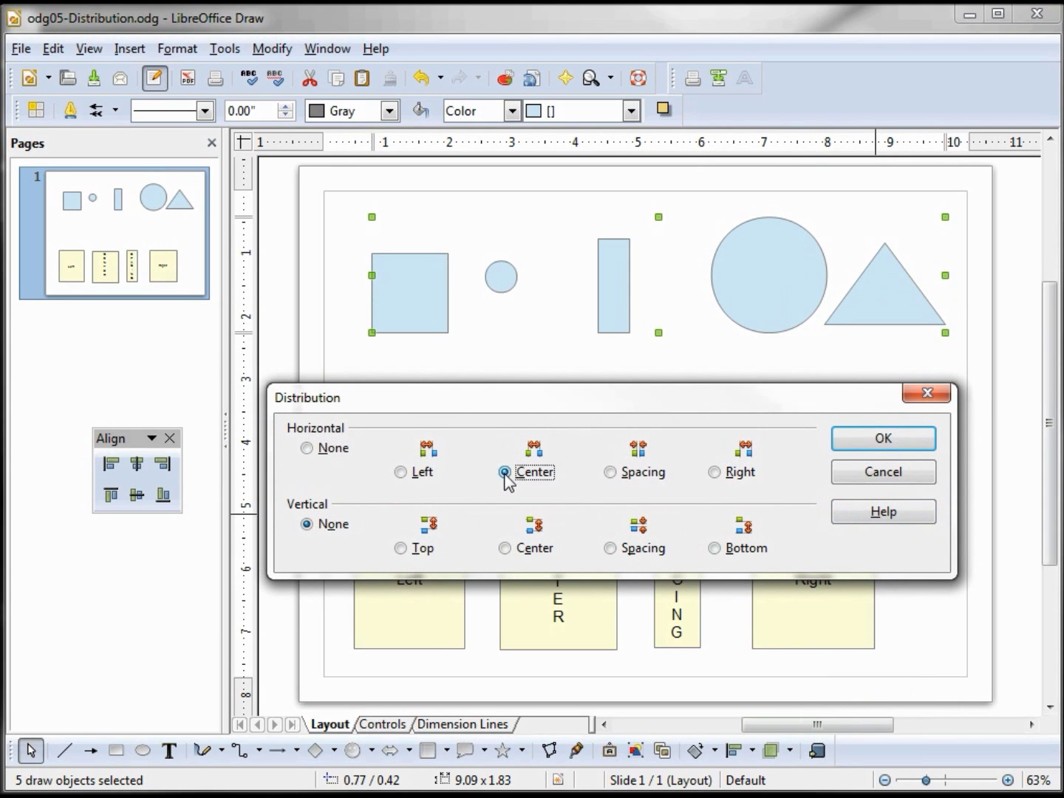
{"action": "left_click", "coordinate": [915, 441]}
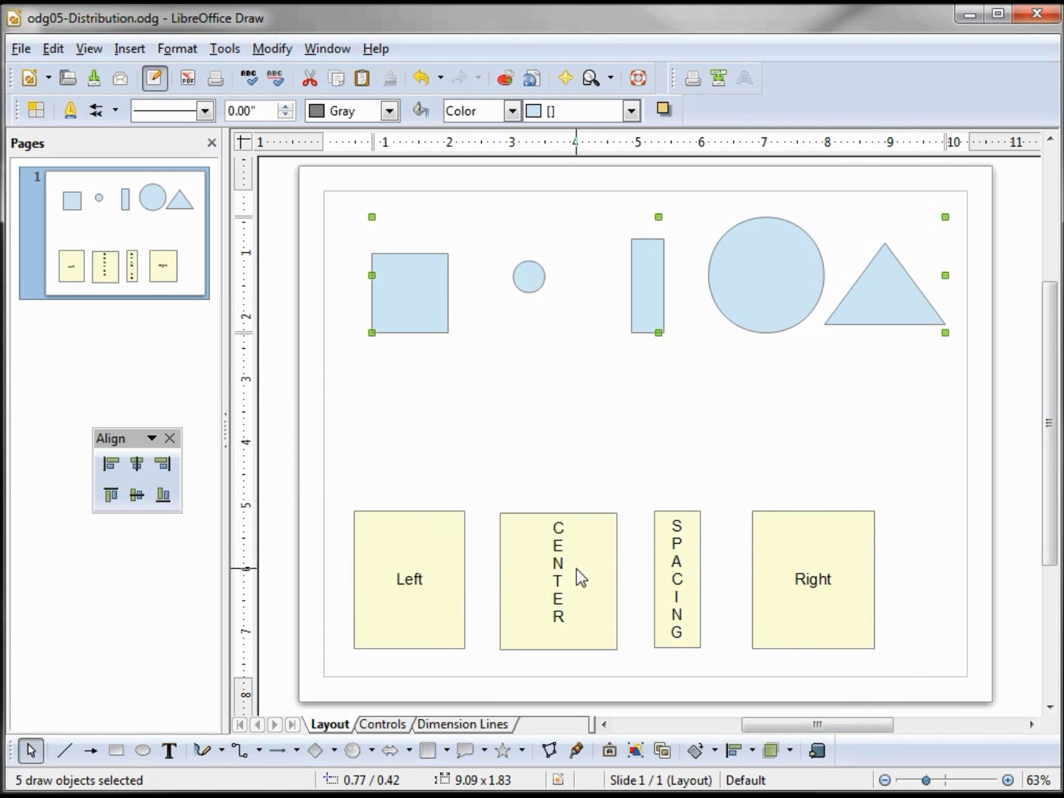
{"action": "left_click", "coordinate": [578, 579]}
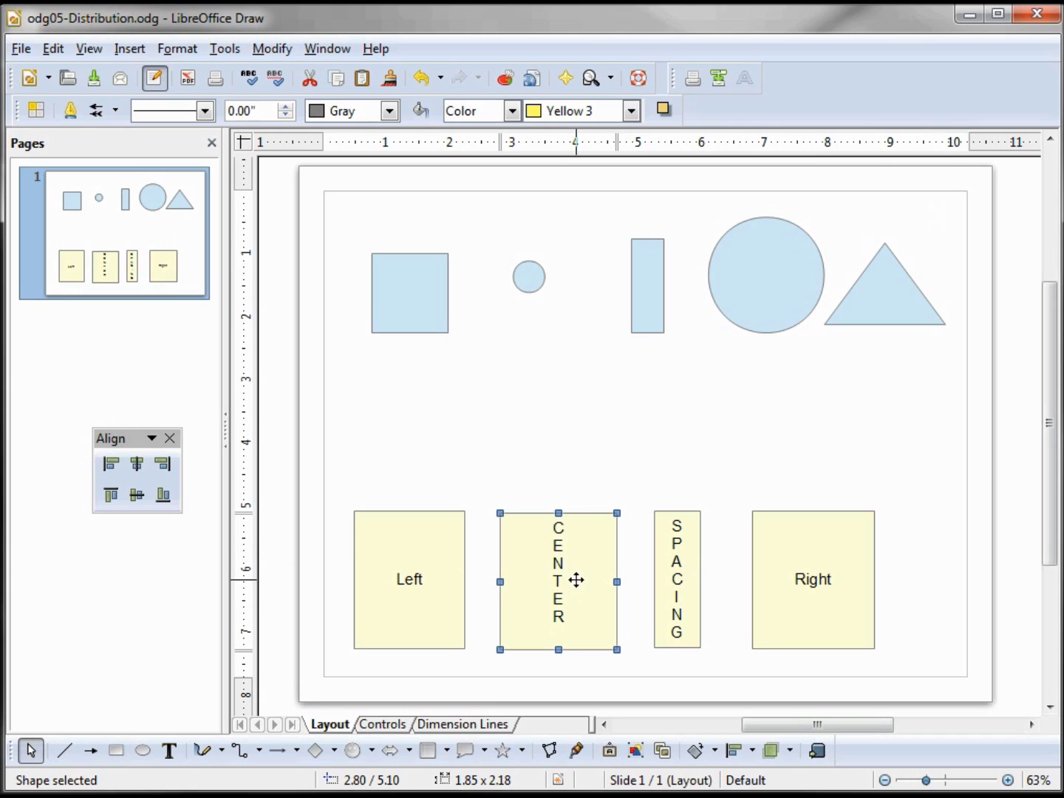
{"action": "left_click_drag", "start_coordinate": [577, 581], "coordinate": [486, 310]}
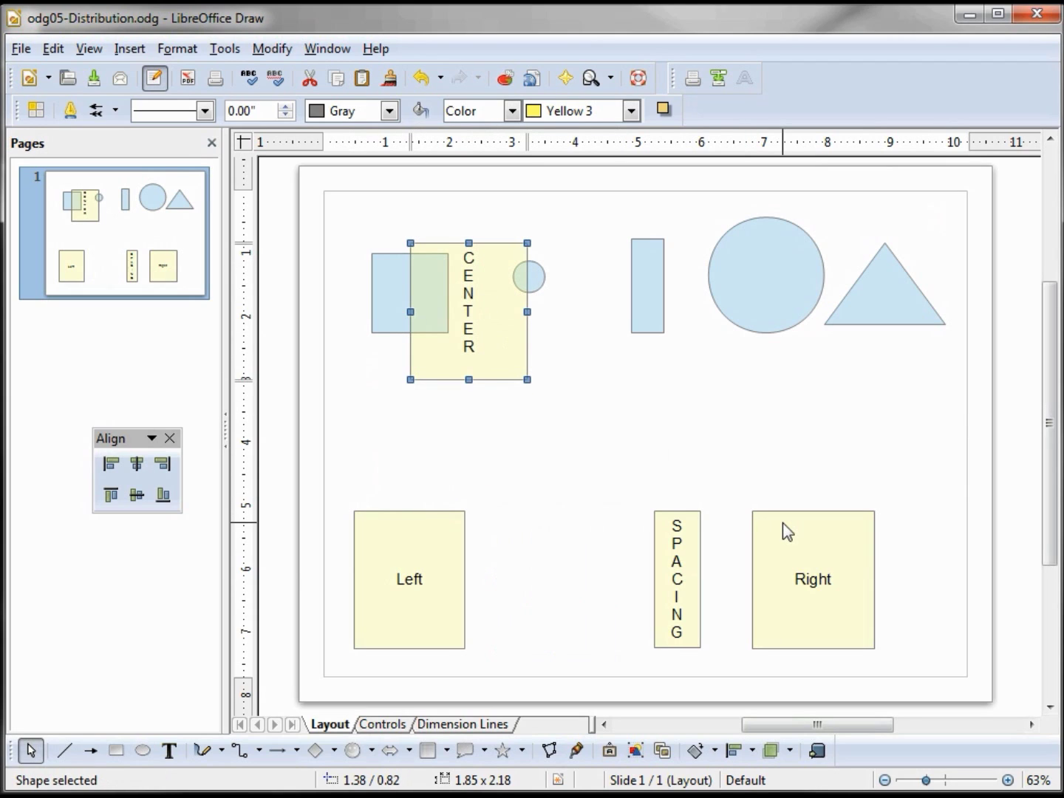
Step: Step the CENTER box right through each gap to the triangle, then drag it back down
{"action": "key", "text": "Right"}
{"action": "key", "text": "Right"}
{"action": "key", "text": "Right"}
{"action": "key", "text": "Right"}
{"action": "key", "text": "Right"}
{"action": "key", "text": "Right"}
{"action": "key", "text": "Right"}
{"action": "key", "text": "Right"}
{"action": "key", "text": "Right"}
{"action": "key", "text": "Right"}
{"action": "key", "text": "Right"}
{"action": "key", "text": "Right"}
{"action": "key", "text": "Right"}
{"action": "key", "text": "Right"}
{"action": "key", "text": "Right"}
{"action": "key", "text": "Right"}
{"action": "key", "text": "Right"}
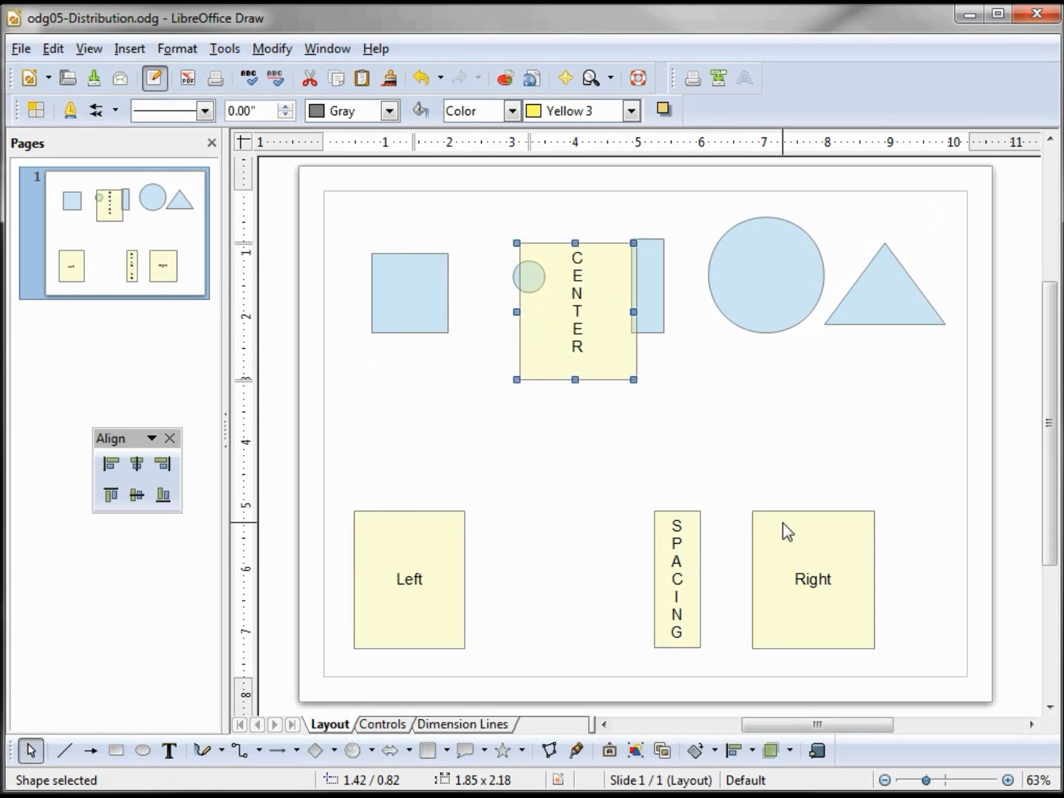
{"action": "key", "text": "Right"}
{"action": "key", "text": "Right"}
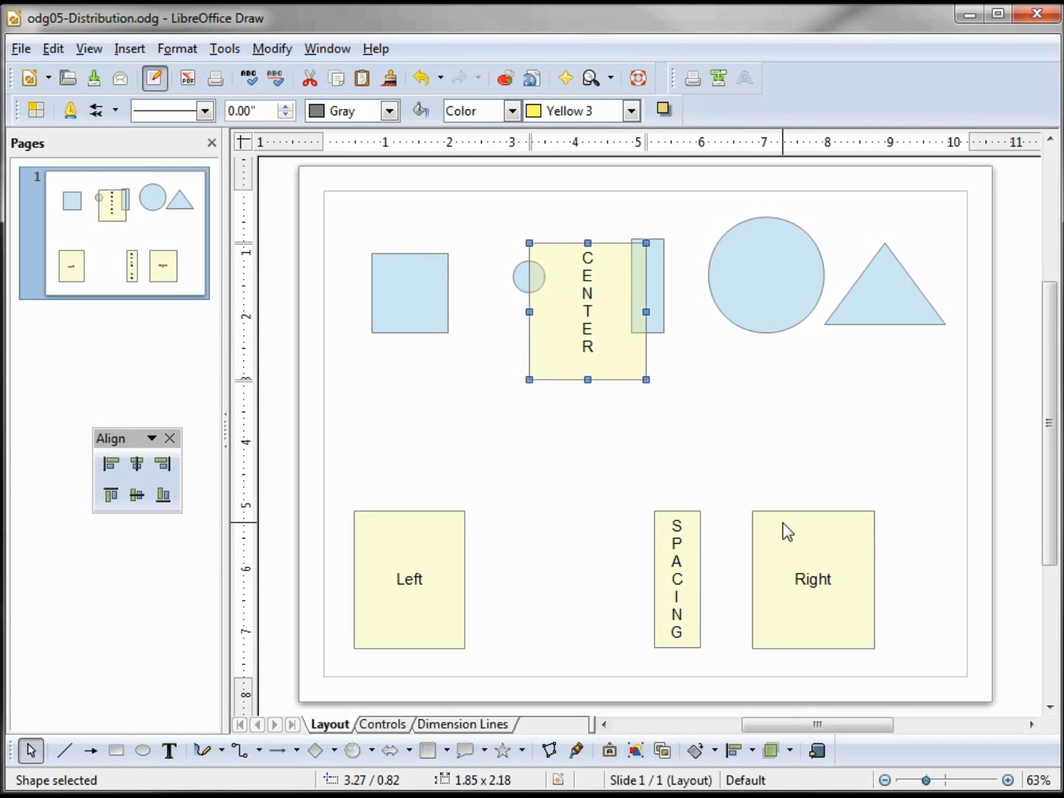
{"action": "key", "text": "Right"}
{"action": "key", "text": "Right"}
{"action": "key", "text": "Right"}
{"action": "key", "text": "Right"}
{"action": "key", "text": "Right"}
{"action": "key", "text": "Right"}
{"action": "key", "text": "Right"}
{"action": "key", "text": "Right"}
{"action": "key", "text": "Right"}
{"action": "key", "text": "Right"}
{"action": "key", "text": "Right"}
{"action": "key", "text": "Right"}
{"action": "key", "text": "Right"}
{"action": "key", "text": "Right"}
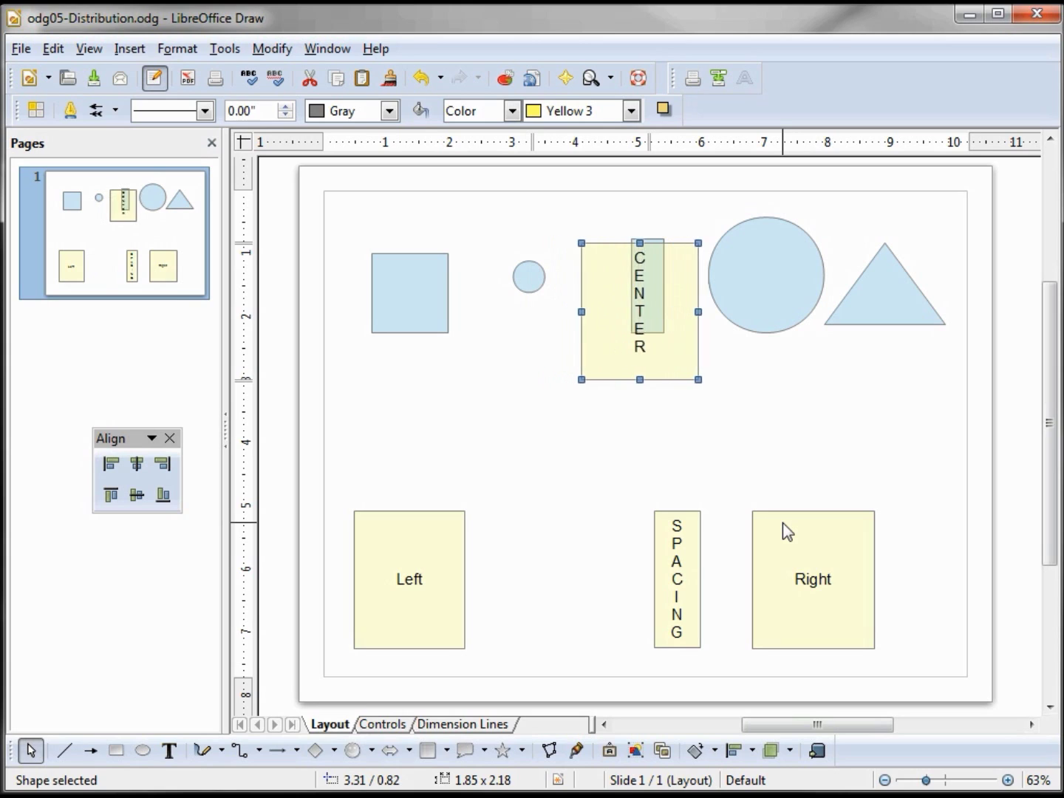
{"action": "key", "text": "Right"}
{"action": "key", "text": "Right"}
{"action": "key", "text": "Right"}
{"action": "key", "text": "Right"}
{"action": "key", "text": "Right"}
{"action": "key", "text": "Right"}
{"action": "key", "text": "Left"}
{"action": "key", "text": "Left"}
{"action": "key", "text": "Up"}
{"action": "key", "text": "Up"}
{"action": "key", "text": "Up"}
{"action": "key", "text": "Up"}
{"action": "key", "text": "Up"}
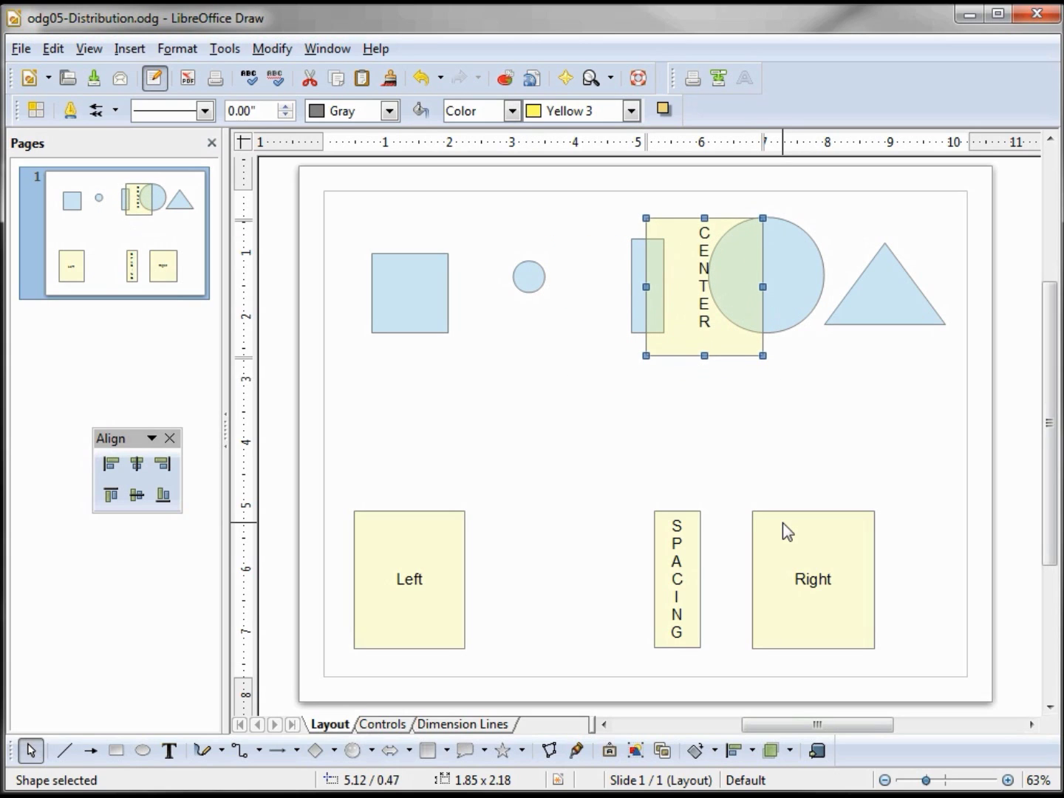
{"action": "key", "text": "Right"}
{"action": "key", "text": "Right"}
{"action": "key", "text": "Right"}
{"action": "key", "text": "Right"}
{"action": "key", "text": "Right"}
{"action": "key", "text": "Right"}
{"action": "key", "text": "Right"}
{"action": "key", "text": "Right"}
{"action": "key", "text": "Right"}
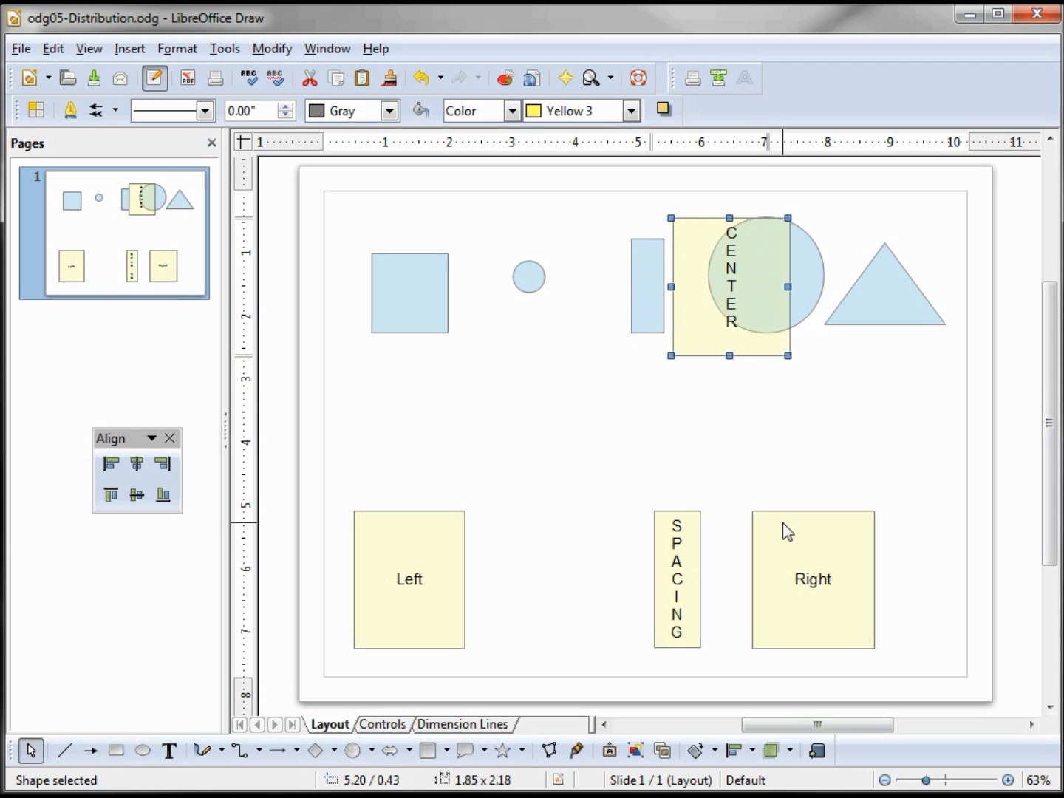
{"action": "key", "text": "Right"}
{"action": "key", "text": "Right"}
{"action": "key", "text": "Right"}
{"action": "key", "text": "Right"}
{"action": "key", "text": "Right"}
{"action": "key", "text": "Right"}
{"action": "key", "text": "Right"}
{"action": "key", "text": "Right"}
{"action": "key", "text": "Right"}
{"action": "key", "text": "Right"}
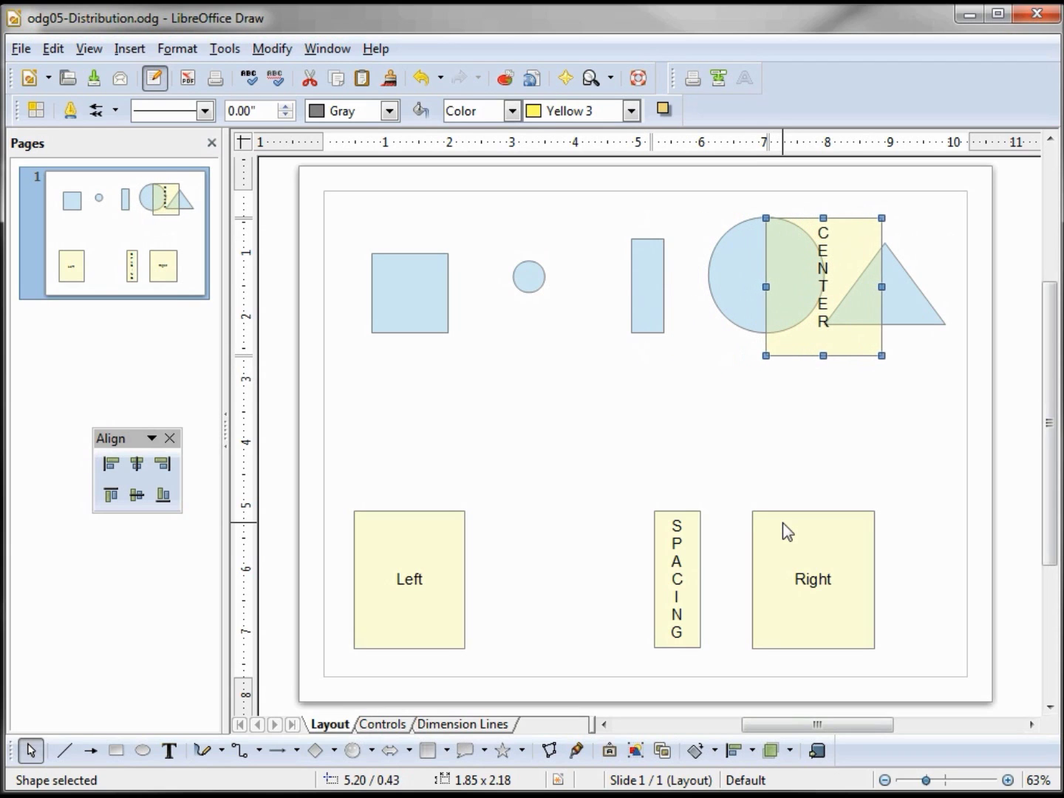
{"action": "key", "text": "Right"}
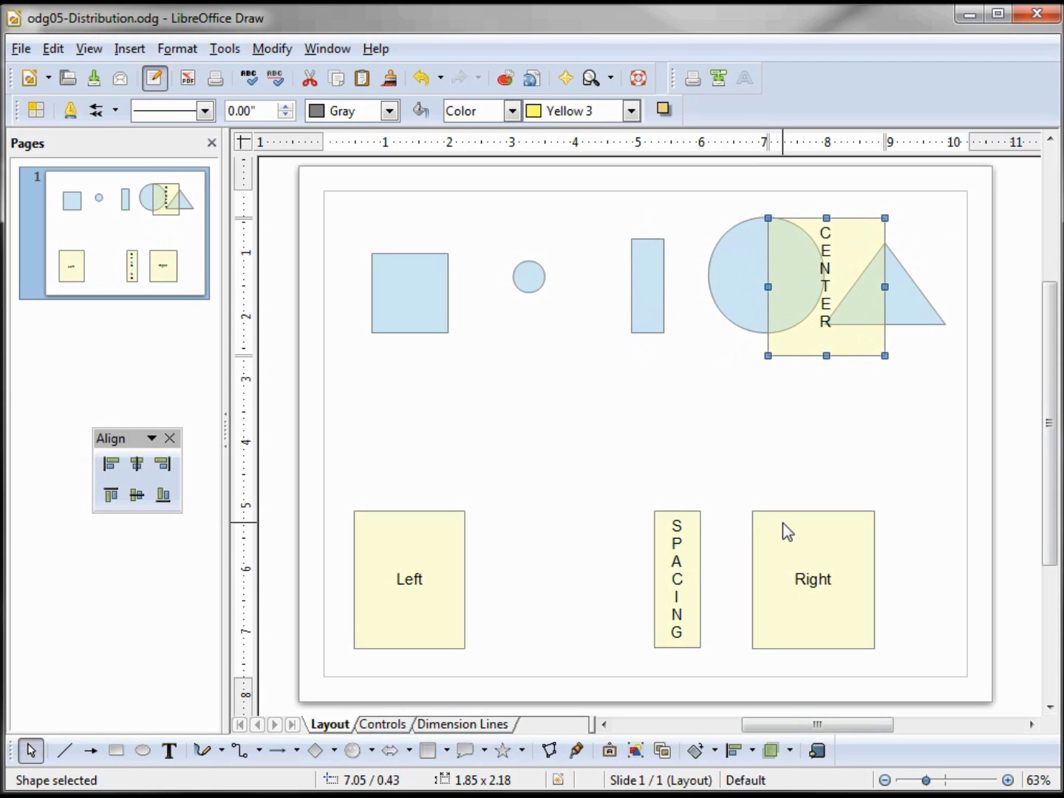
{"action": "left_click_drag", "start_coordinate": [845, 337], "coordinate": [571, 630]}
Step: Drop CENTER between Left and SPACING, then distribute the blue shapes by horizontal Spacing
{"action": "left_click", "coordinate": [703, 336]}
{"action": "mouse_move", "coordinate": [344, 215]}
{"action": "left_mouse_down"}
{"action": "mouse_move", "coordinate": [380, 289]}
{"action": "mouse_move", "coordinate": [802, 364]}
{"action": "mouse_move", "coordinate": [965, 366]}
{"action": "left_mouse_up"}
{"action": "right_click", "coordinate": [796, 266]}
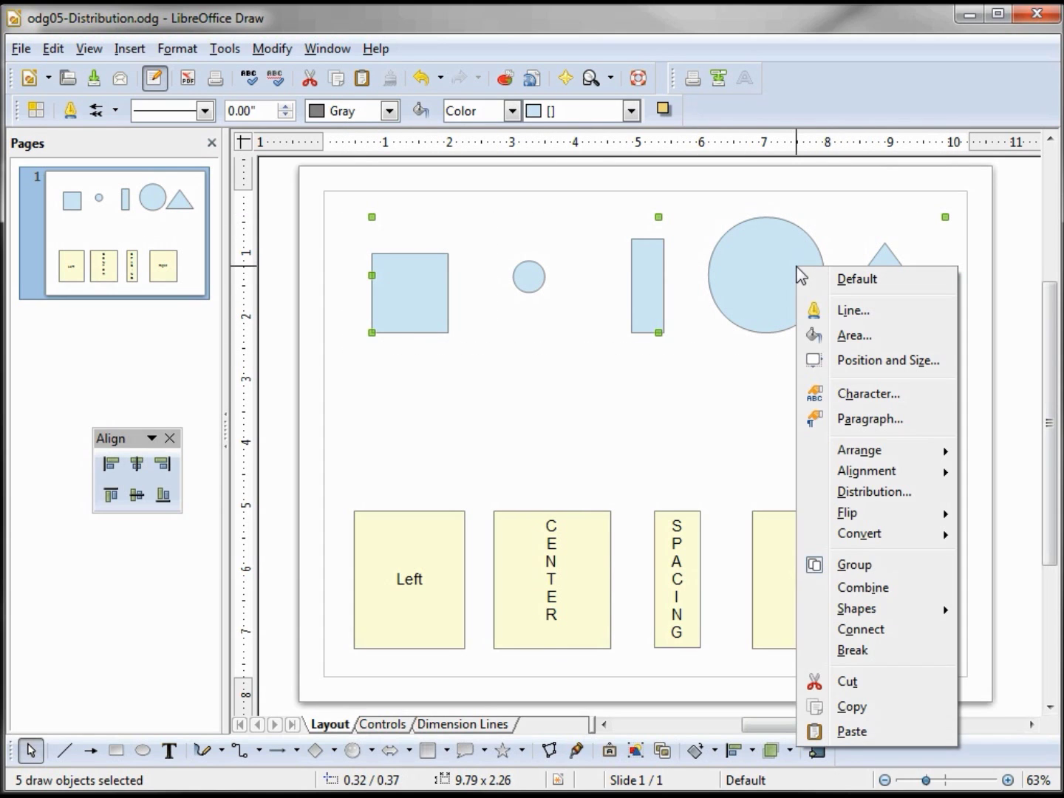
{"action": "left_click", "coordinate": [897, 493]}
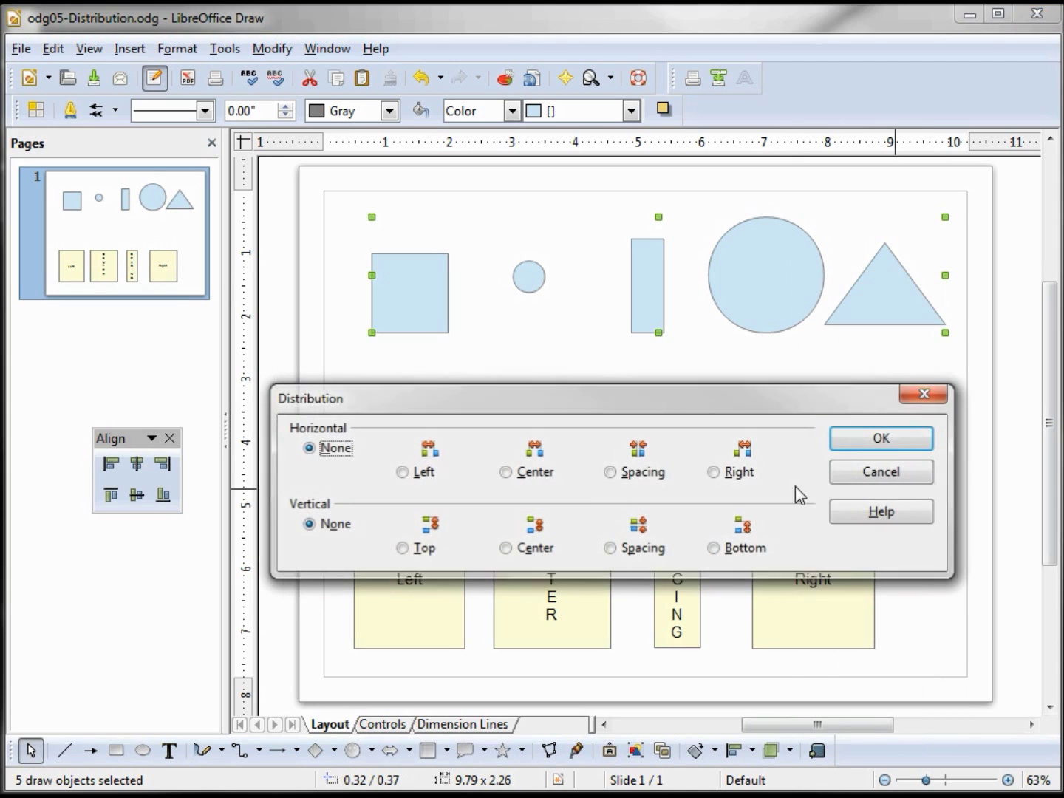
{"action": "left_click", "coordinate": [611, 472]}
{"action": "left_click", "coordinate": [877, 449]}
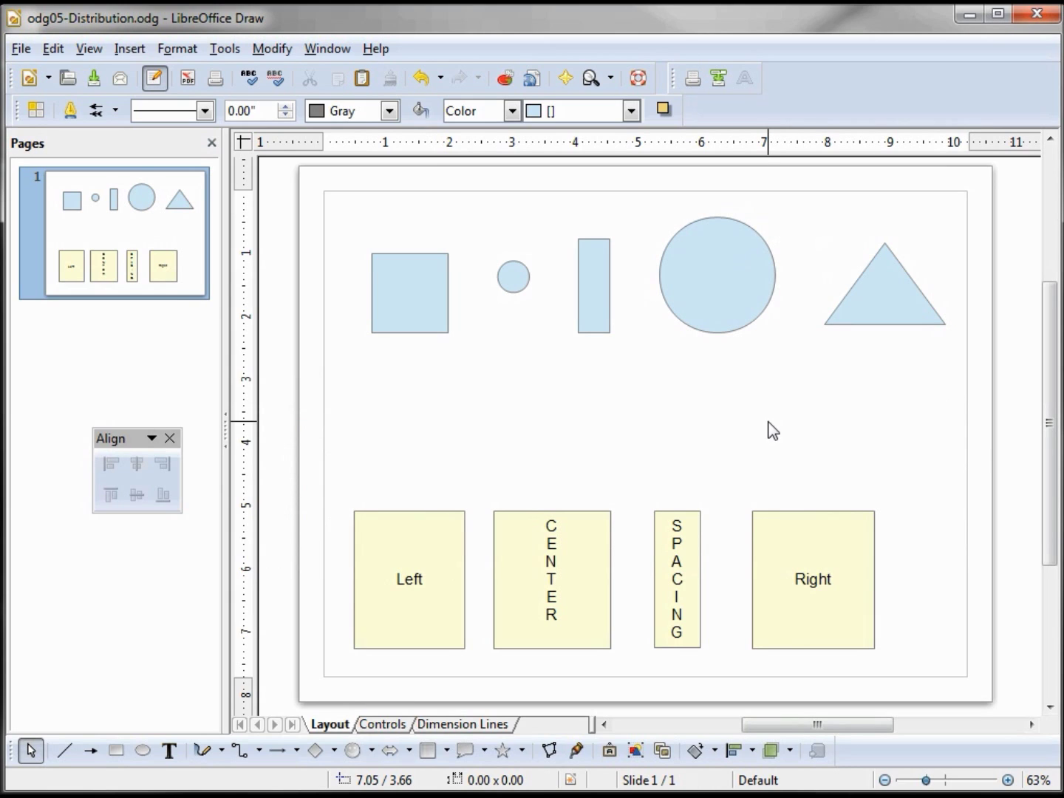
Step: Lift the SPACING box beside the square and step it right through each gap to the triangle
{"action": "left_click", "coordinate": [687, 562]}
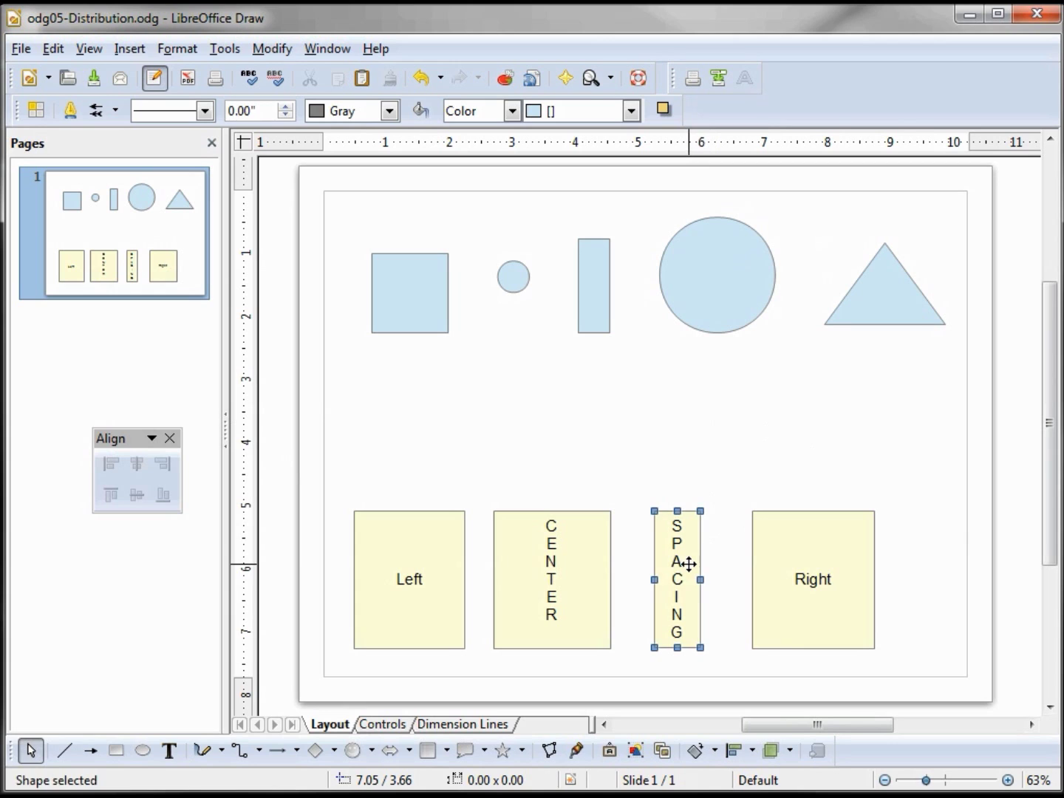
{"action": "left_click_drag", "start_coordinate": [682, 573], "coordinate": [520, 306]}
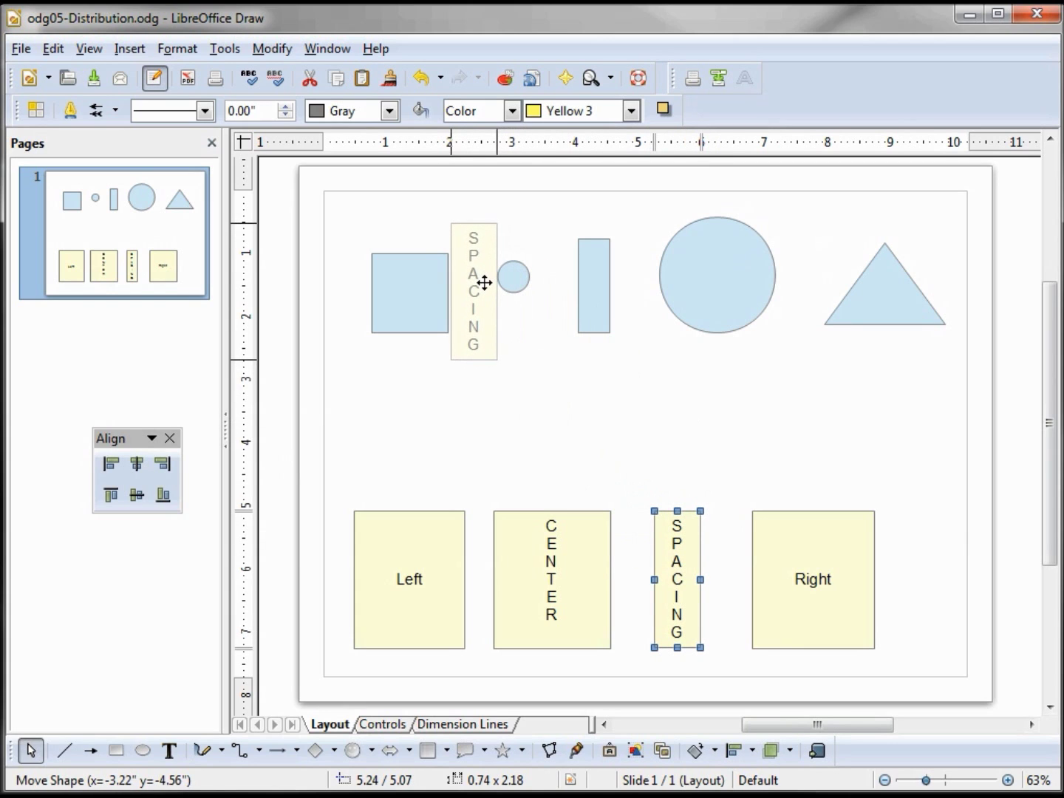
{"action": "left_click_drag", "start_coordinate": [485, 283], "coordinate": [482, 283]}
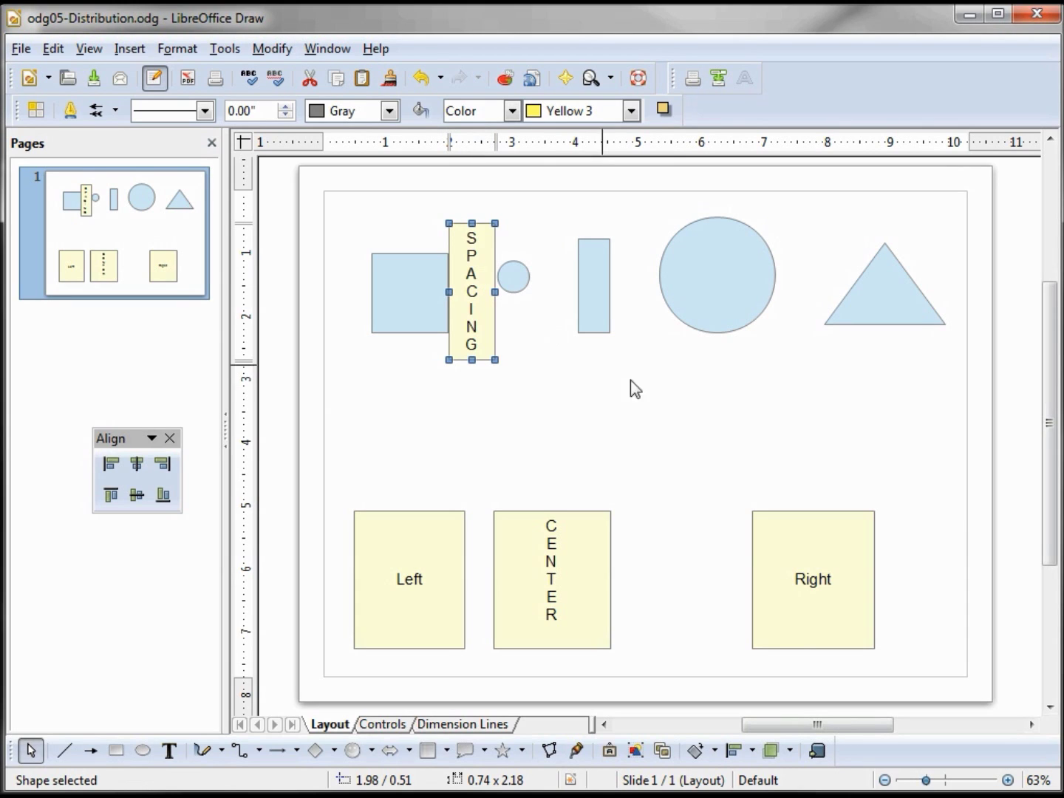
{"action": "key", "text": "Right"}
{"action": "key", "text": "Right"}
{"action": "key", "text": "Right"}
{"action": "key", "text": "Right"}
{"action": "key", "text": "Right"}
{"action": "key", "text": "Right"}
{"action": "key", "text": "Right"}
{"action": "key", "text": "Right"}
{"action": "key", "text": "Right"}
{"action": "key", "text": "Right"}
{"action": "key", "text": "Right"}
{"action": "key", "text": "Right"}
{"action": "key", "text": "Right"}
{"action": "key", "text": "Right"}
{"action": "key", "text": "Right"}
{"action": "key", "text": "Right"}
{"action": "key", "text": "Right"}
{"action": "key", "text": "Right"}
{"action": "key", "text": "Right"}
{"action": "key", "text": "Right"}
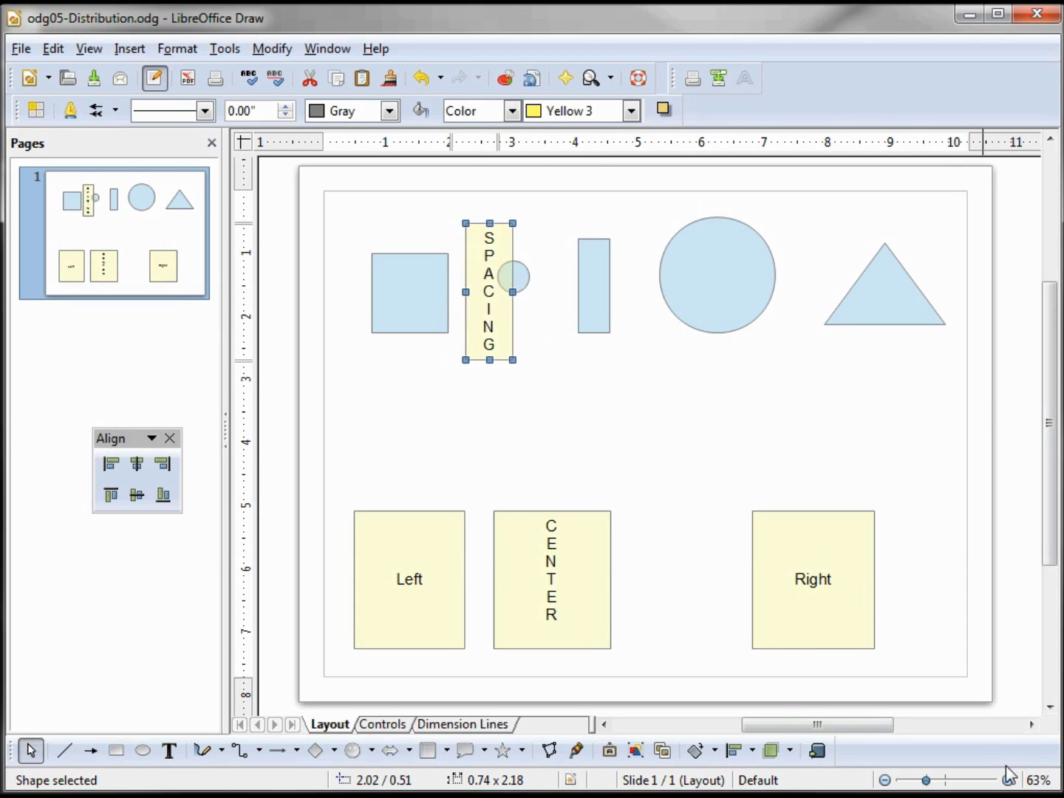
{"action": "key", "text": "Right"}
{"action": "key", "text": "Right"}
{"action": "key", "text": "Right"}
{"action": "key", "text": "Right"}
{"action": "key", "text": "Right"}
{"action": "key", "text": "Right"}
{"action": "key", "text": "Right"}
{"action": "key", "text": "Right"}
{"action": "key", "text": "Right"}
{"action": "key", "text": "Right"}
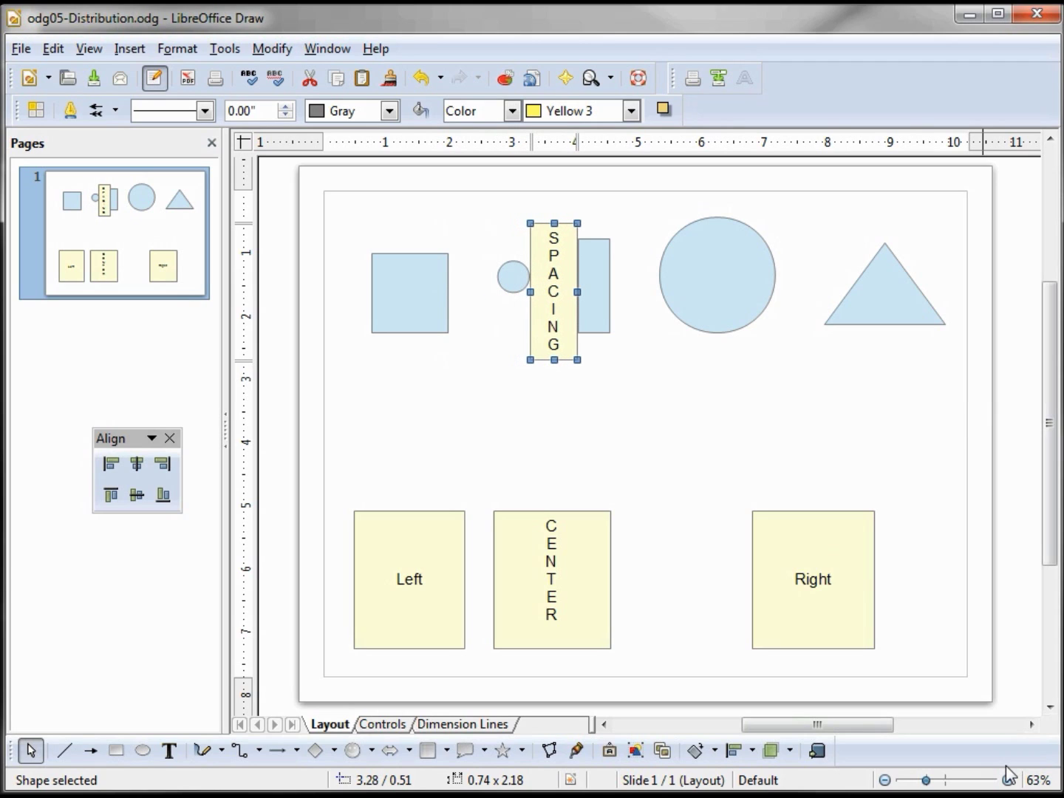
{"action": "key", "text": "Right"}
{"action": "key", "text": "Right"}
{"action": "key", "text": "Right"}
{"action": "key", "text": "Right"}
{"action": "key", "text": "Right"}
{"action": "key", "text": "Right"}
{"action": "key", "text": "Right"}
{"action": "key", "text": "Right"}
{"action": "key", "text": "Right"}
{"action": "key", "text": "Right"}
{"action": "key", "text": "Right"}
{"action": "key", "text": "Right"}
{"action": "key", "text": "Right"}
{"action": "key", "text": "Right"}
{"action": "key", "text": "Right"}
{"action": "key", "text": "Right"}
{"action": "key", "text": "Right"}
{"action": "key", "text": "Right"}
{"action": "key", "text": "Right"}
{"action": "key", "text": "Right"}
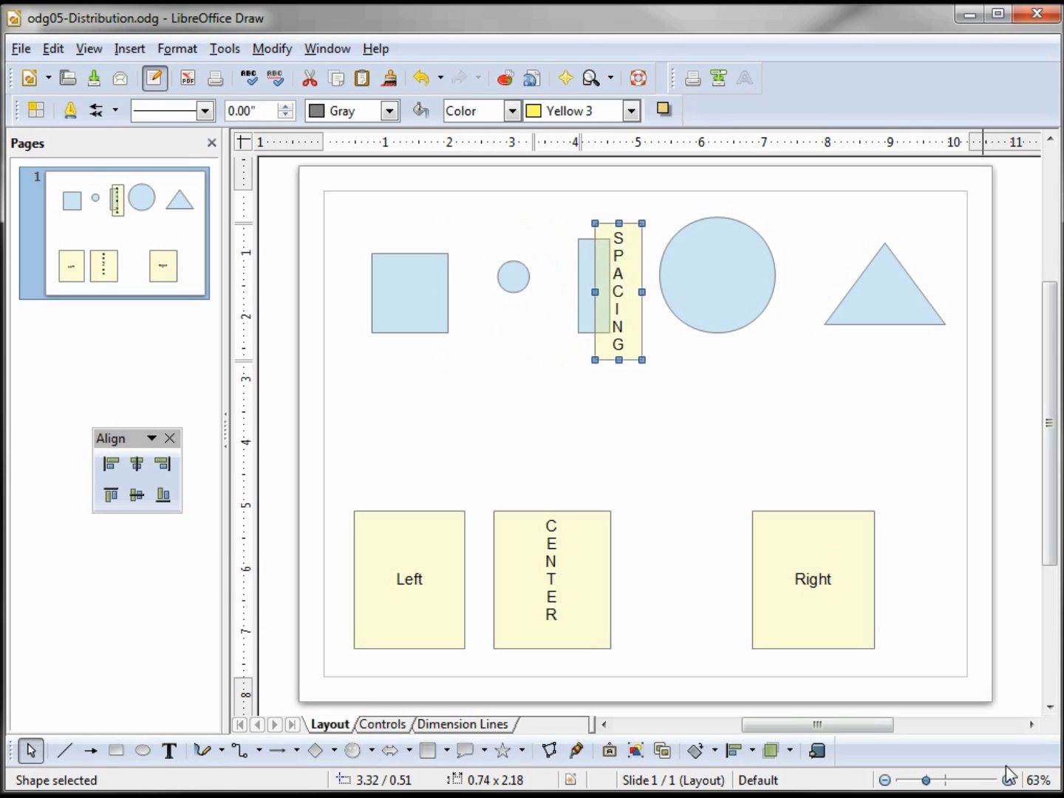
{"action": "key", "text": "Right"}
{"action": "key", "text": "Right"}
{"action": "key", "text": "Right"}
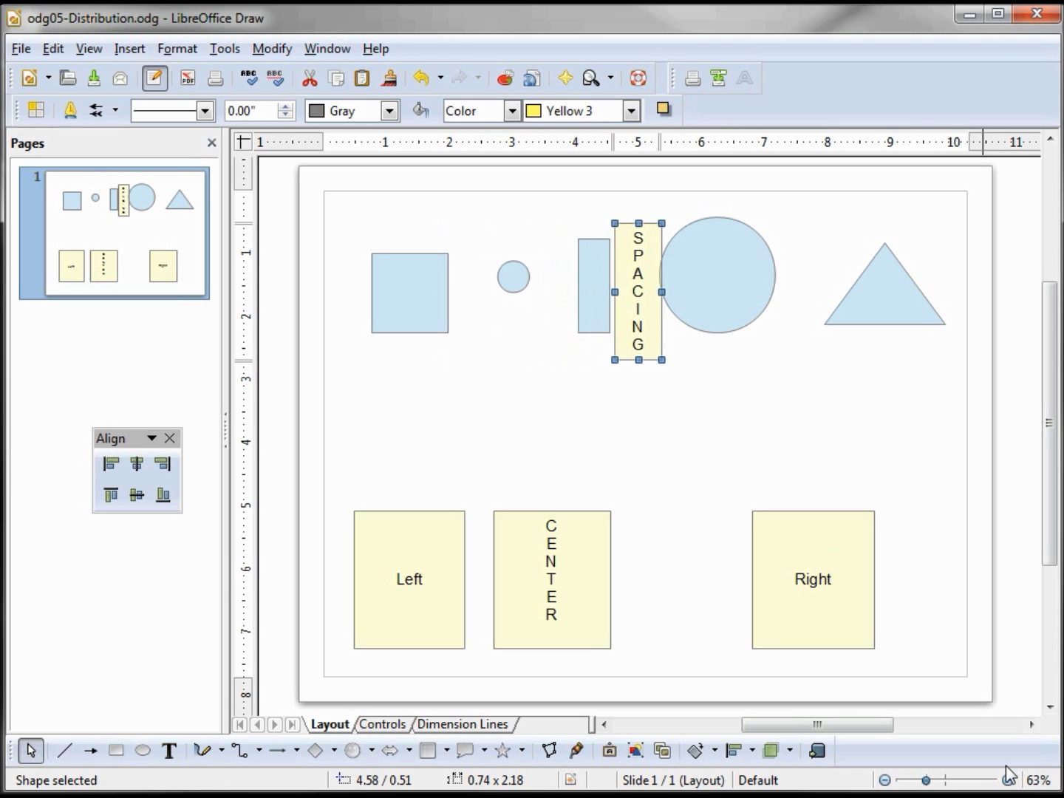
{"action": "key", "text": "Right"}
{"action": "key", "text": "Right"}
{"action": "key", "text": "Right"}
{"action": "key", "text": "Right"}
{"action": "key", "text": "Right"}
{"action": "key", "text": "Right"}
{"action": "key", "text": "Right"}
{"action": "key", "text": "Right"}
{"action": "key", "text": "Right"}
{"action": "key", "text": "Right"}
{"action": "key", "text": "Right"}
{"action": "key", "text": "Right"}
{"action": "key", "text": "Right"}
{"action": "key", "text": "Right"}
{"action": "key", "text": "Right"}
{"action": "key", "text": "Right"}
{"action": "key", "text": "Right"}
{"action": "key", "text": "Right"}
{"action": "key", "text": "Right"}
{"action": "key", "text": "Right"}
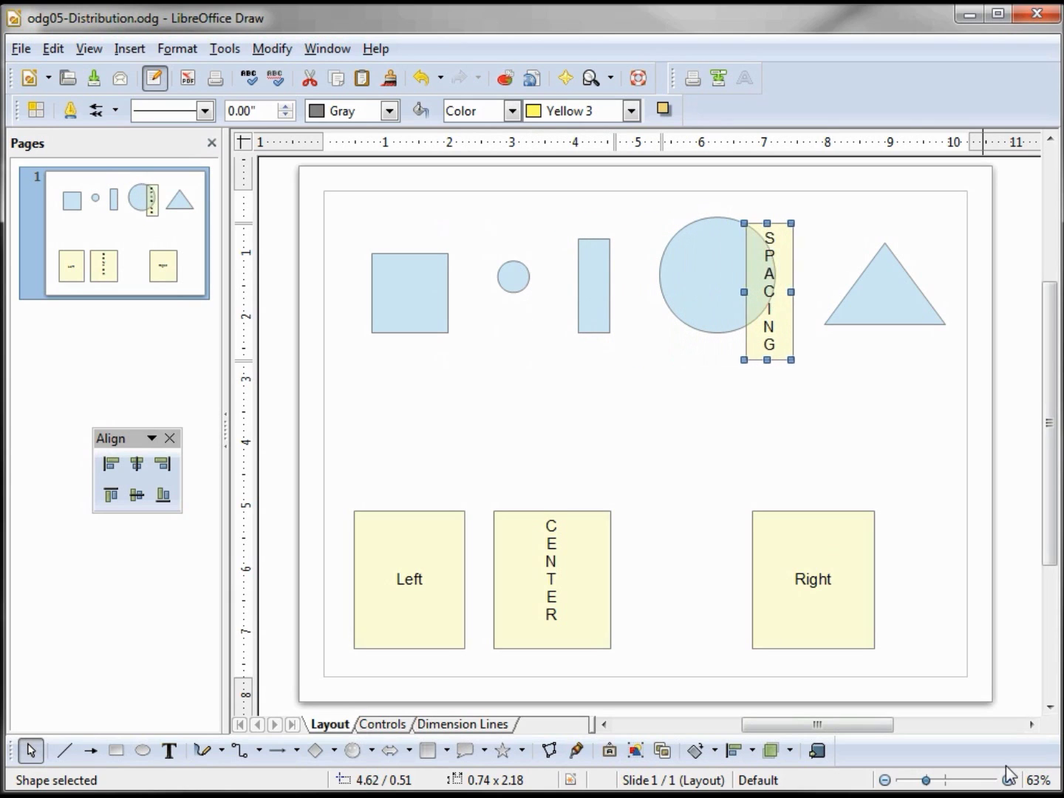
{"action": "key", "text": "Right"}
{"action": "key", "text": "Right"}
{"action": "key", "text": "Right"}
{"action": "key", "text": "Right"}
{"action": "key", "text": "Right"}
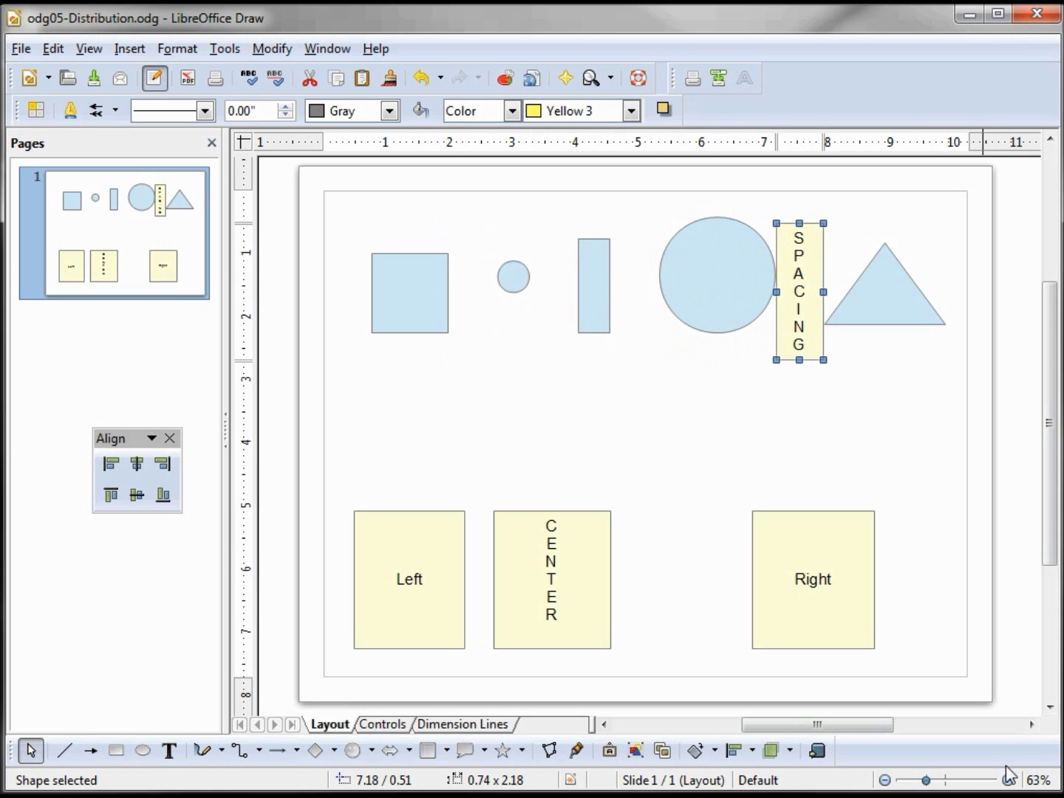
{"action": "left_click", "coordinate": [917, 451]}
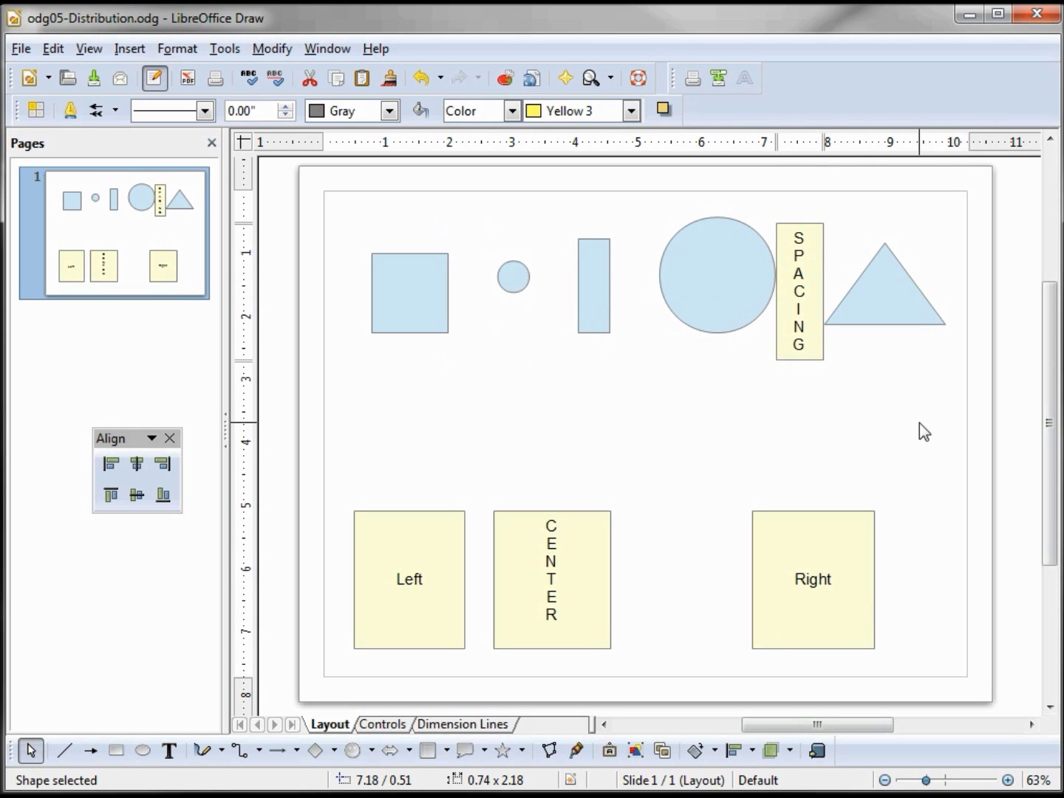
{"action": "left_click", "coordinate": [800, 336]}
Step: Return SPACING below, distribute the shapes horizontally by Right, and lift the Right box up
{"action": "left_click_drag", "start_coordinate": [800, 337], "coordinate": [672, 626]}
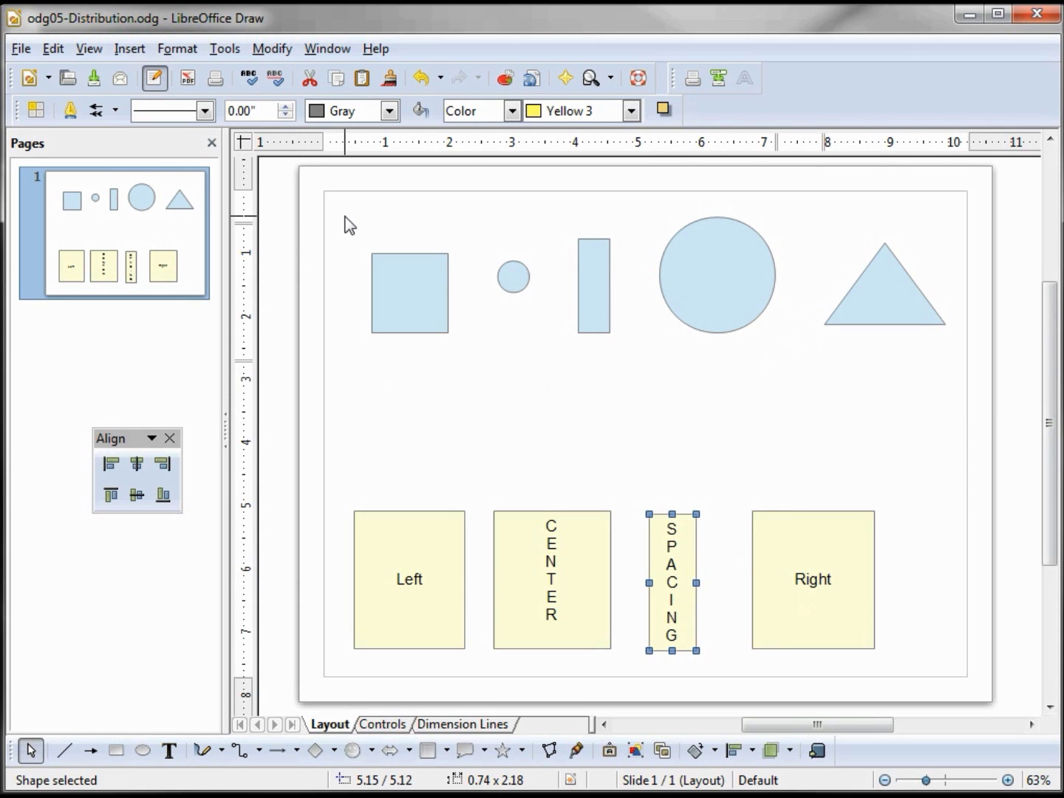
{"action": "mouse_move", "coordinate": [344, 216]}
{"action": "left_mouse_down"}
{"action": "mouse_move", "coordinate": [453, 344]}
{"action": "mouse_move", "coordinate": [861, 385]}
{"action": "mouse_move", "coordinate": [966, 374]}
{"action": "left_mouse_up"}
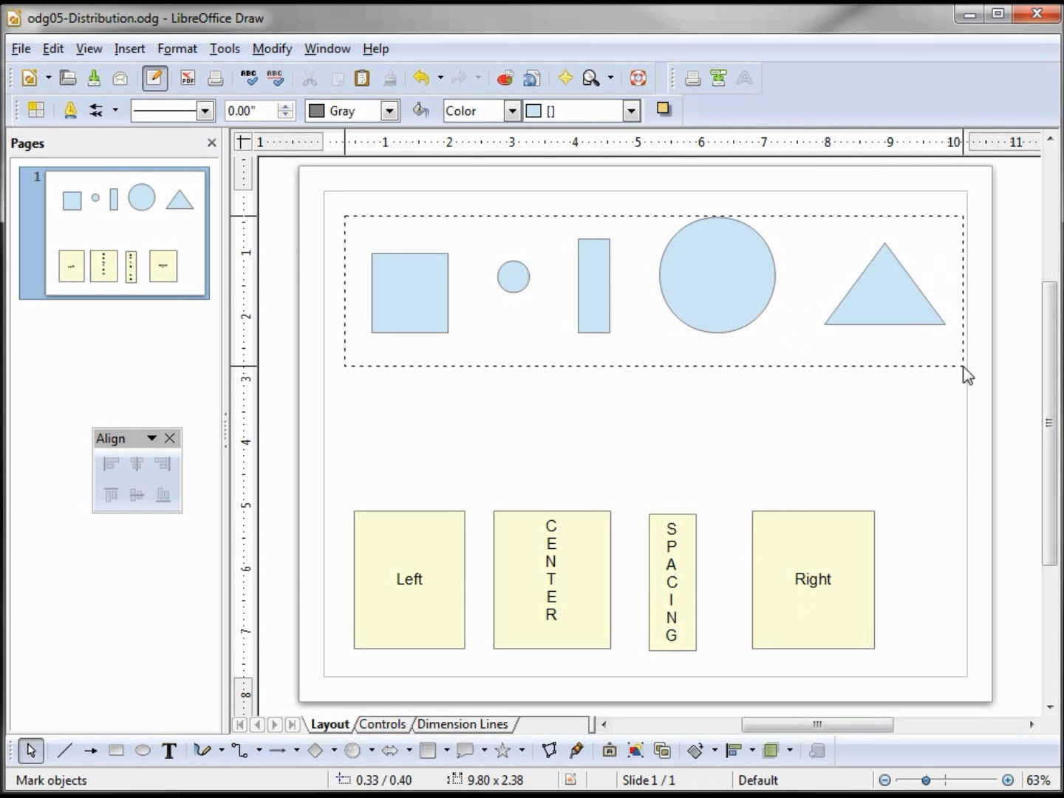
{"action": "right_click", "coordinate": [895, 307]}
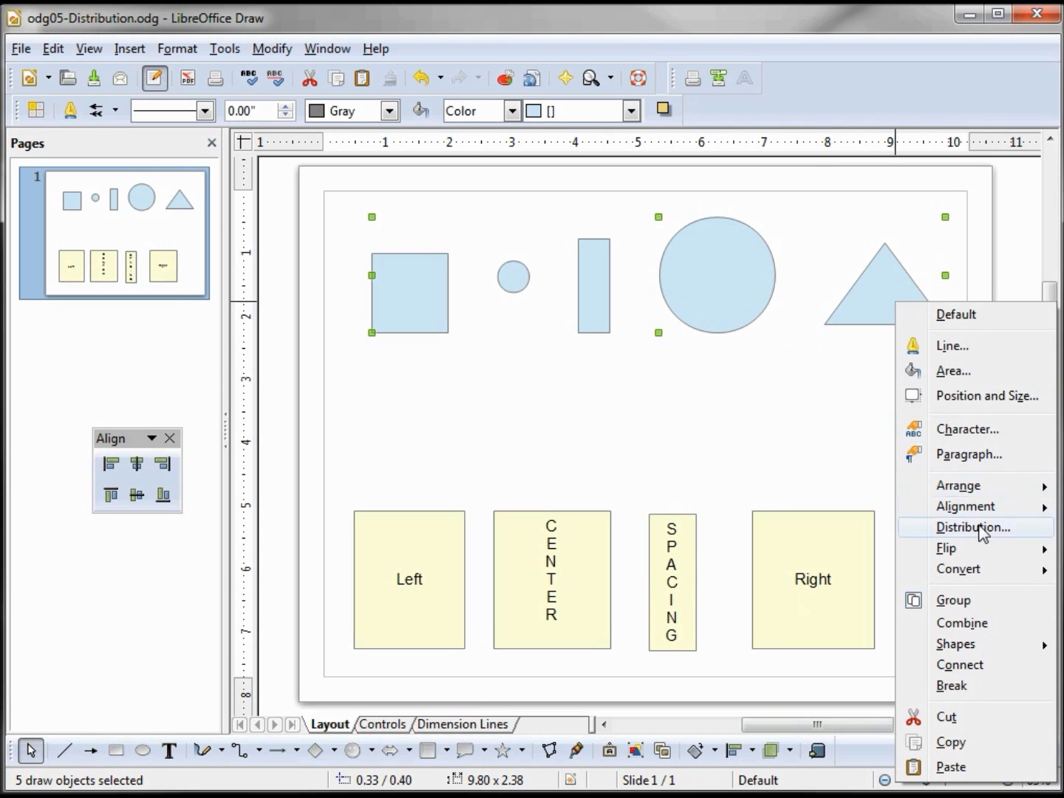
{"action": "left_click", "coordinate": [980, 530]}
{"action": "left_click", "coordinate": [715, 473]}
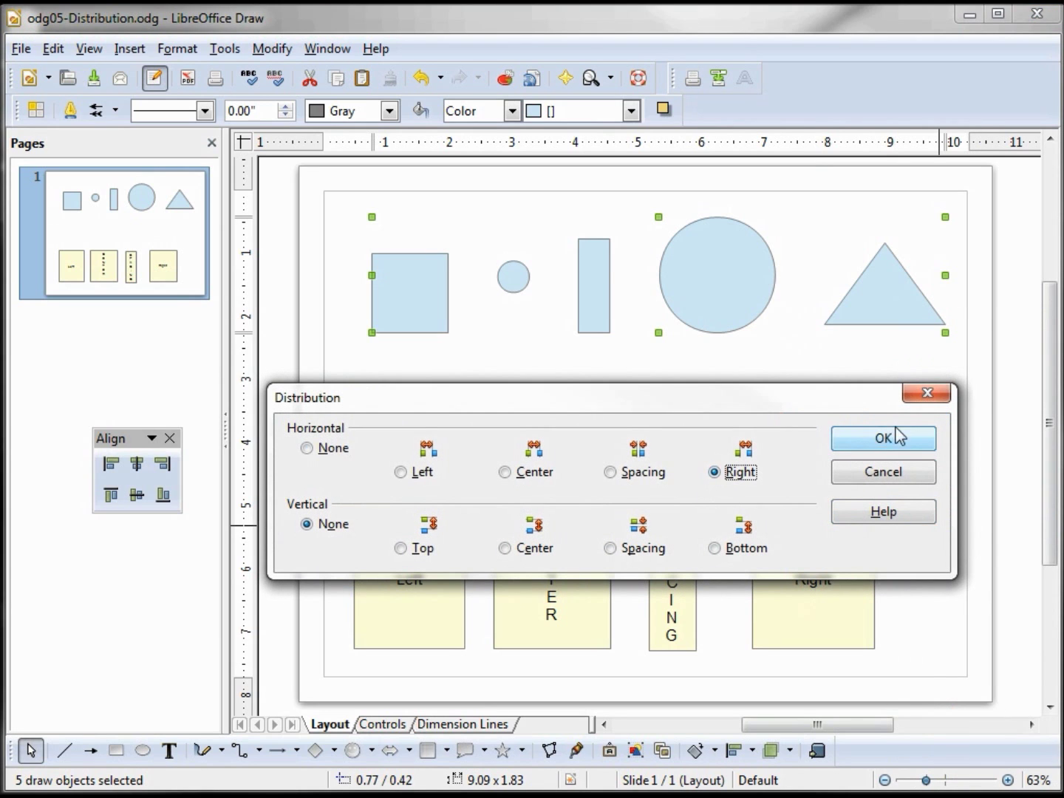
{"action": "left_click", "coordinate": [887, 438]}
{"action": "left_click_drag", "start_coordinate": [835, 620], "coordinate": [541, 352]}
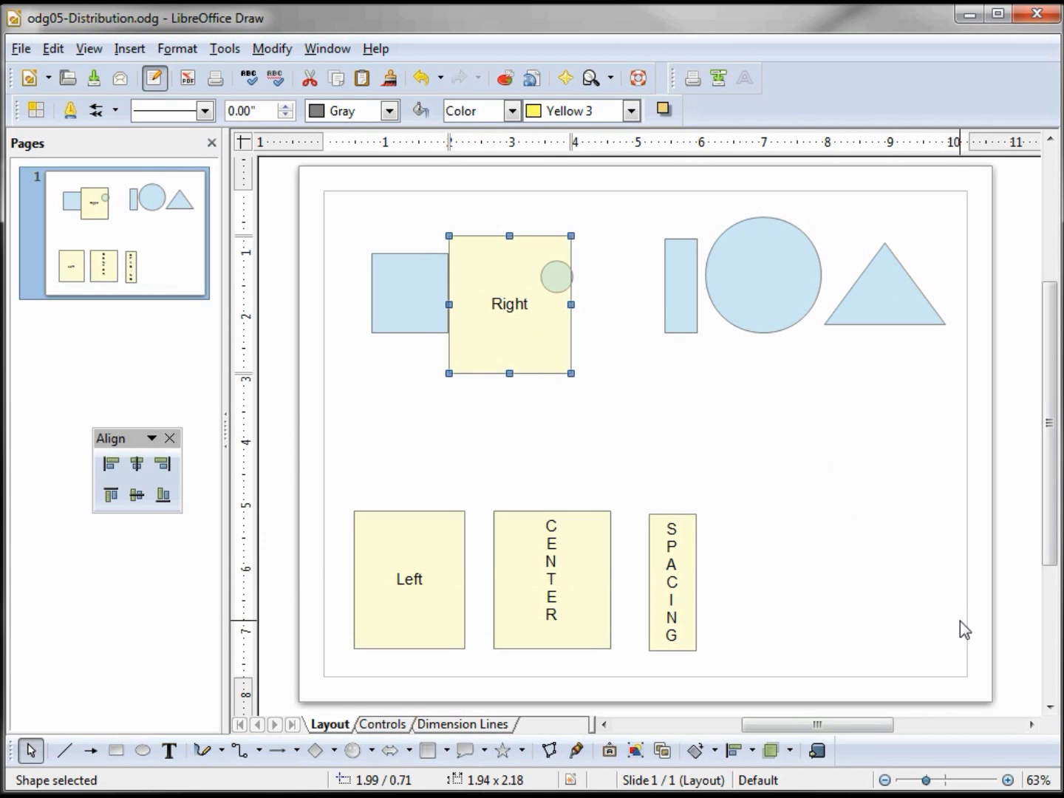
Step: Step the Right box rightward across the shapes to compare their right edges
{"action": "key", "text": "Right"}
{"action": "key", "text": "Right"}
{"action": "key", "text": "Right"}
{"action": "key", "text": "Right"}
{"action": "key", "text": "Right"}
{"action": "key", "text": "Right"}
{"action": "key", "text": "Right"}
{"action": "key", "text": "Right"}
{"action": "key", "text": "Right"}
{"action": "key", "text": "Right"}
{"action": "key", "text": "Right"}
{"action": "key", "text": "Right"}
{"action": "key", "text": "Right"}
{"action": "key", "text": "Right"}
{"action": "key", "text": "Right"}
{"action": "key", "text": "Right"}
{"action": "key", "text": "Right"}
{"action": "key", "text": "Right"}
{"action": "key", "text": "Right"}
{"action": "key", "text": "Right"}
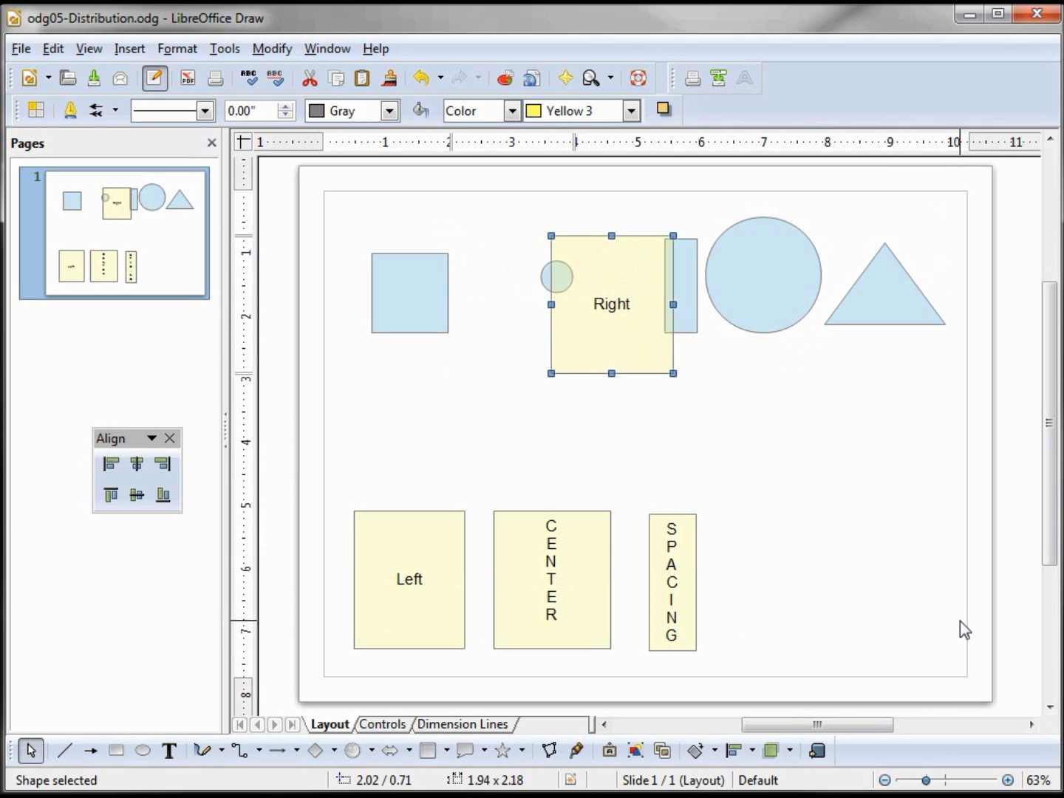
{"action": "key", "text": "Right"}
{"action": "key", "text": "Right"}
{"action": "key", "text": "Right"}
{"action": "key", "text": "Right"}
{"action": "key", "text": "Right"}
{"action": "key", "text": "Right"}
{"action": "key", "text": "Right"}
{"action": "key", "text": "Right"}
{"action": "key", "text": "Right"}
{"action": "key", "text": "Right"}
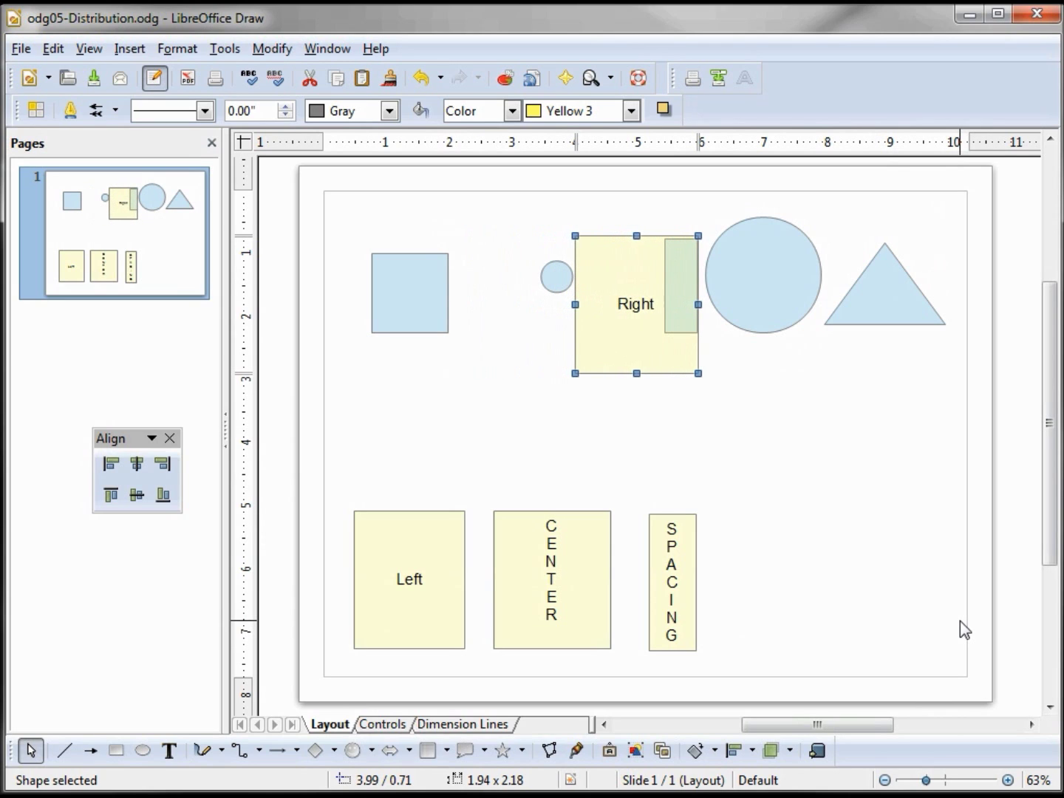
{"action": "key", "text": "Right"}
{"action": "key", "text": "Right"}
{"action": "key", "text": "Right"}
{"action": "key", "text": "Right"}
{"action": "key", "text": "Right"}
{"action": "key", "text": "Right"}
{"action": "key", "text": "Right"}
{"action": "key", "text": "Right"}
{"action": "key", "text": "Right"}
{"action": "key", "text": "Right"}
{"action": "key", "text": "Right"}
{"action": "key", "text": "Right"}
{"action": "key", "text": "Right"}
{"action": "key", "text": "Right"}
{"action": "key", "text": "Right"}
{"action": "key", "text": "Right"}
{"action": "key", "text": "Right"}
{"action": "key", "text": "Right"}
{"action": "key", "text": "Right"}
{"action": "key", "text": "Right"}
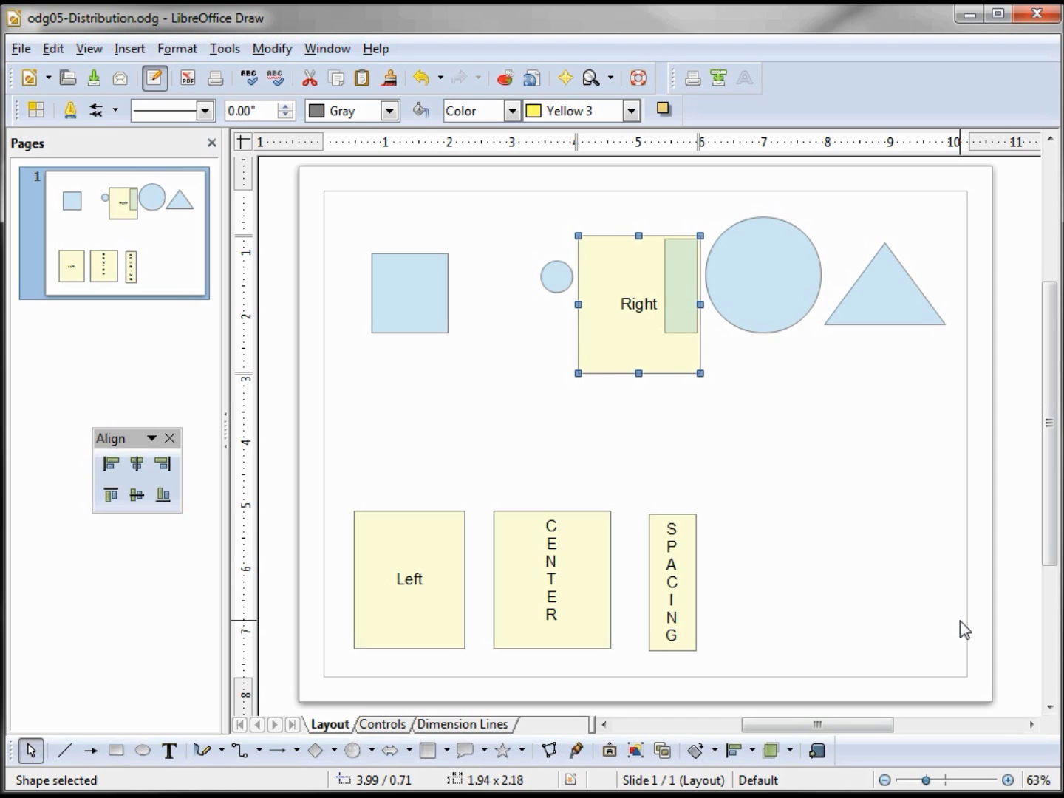
{"action": "key", "text": "Right"}
{"action": "key", "text": "Right"}
{"action": "key", "text": "Right"}
{"action": "key", "text": "Right"}
{"action": "key", "text": "Right"}
{"action": "key", "text": "Right"}
{"action": "key", "text": "Right"}
{"action": "key", "text": "Right"}
{"action": "key", "text": "Right"}
{"action": "key", "text": "Right"}
{"action": "key", "text": "Right"}
{"action": "key", "text": "Right"}
{"action": "key", "text": "Right"}
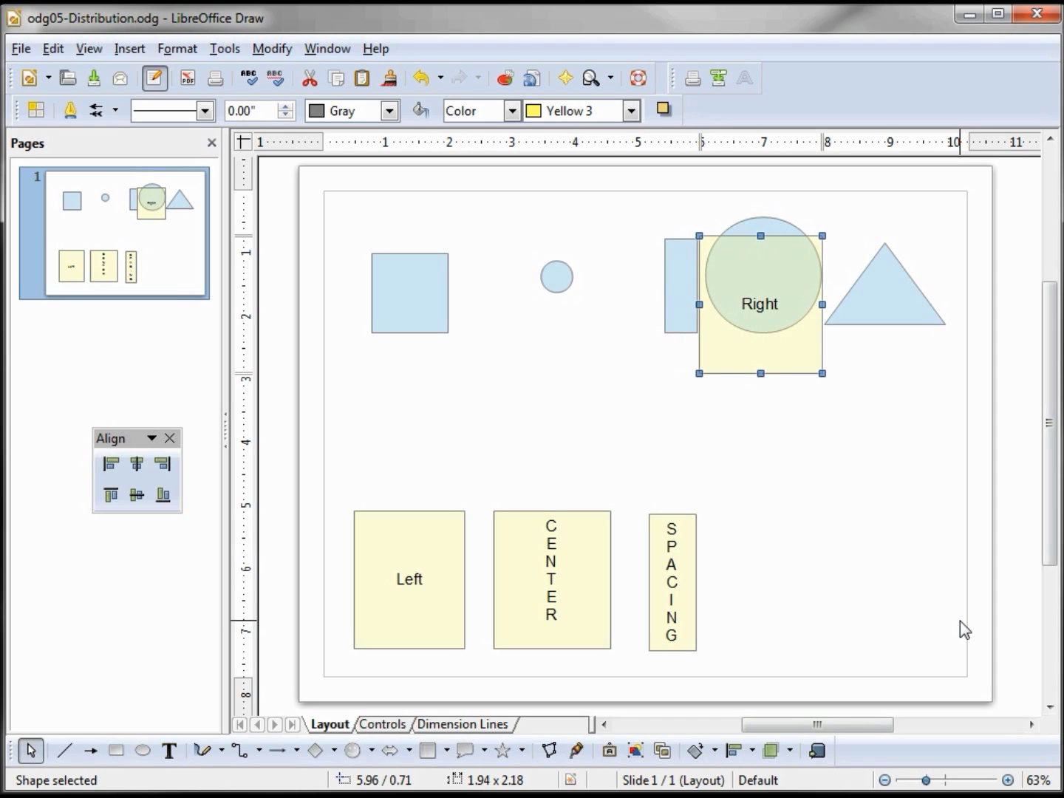
{"action": "key", "text": "Right"}
{"action": "key", "text": "Right"}
{"action": "key", "text": "Right"}
{"action": "key", "text": "Right"}
{"action": "key", "text": "Right"}
{"action": "key", "text": "Right"}
{"action": "key", "text": "Right"}
{"action": "key", "text": "Right"}
{"action": "key", "text": "Right"}
{"action": "key", "text": "Right"}
{"action": "key", "text": "Right"}
{"action": "key", "text": "Right"}
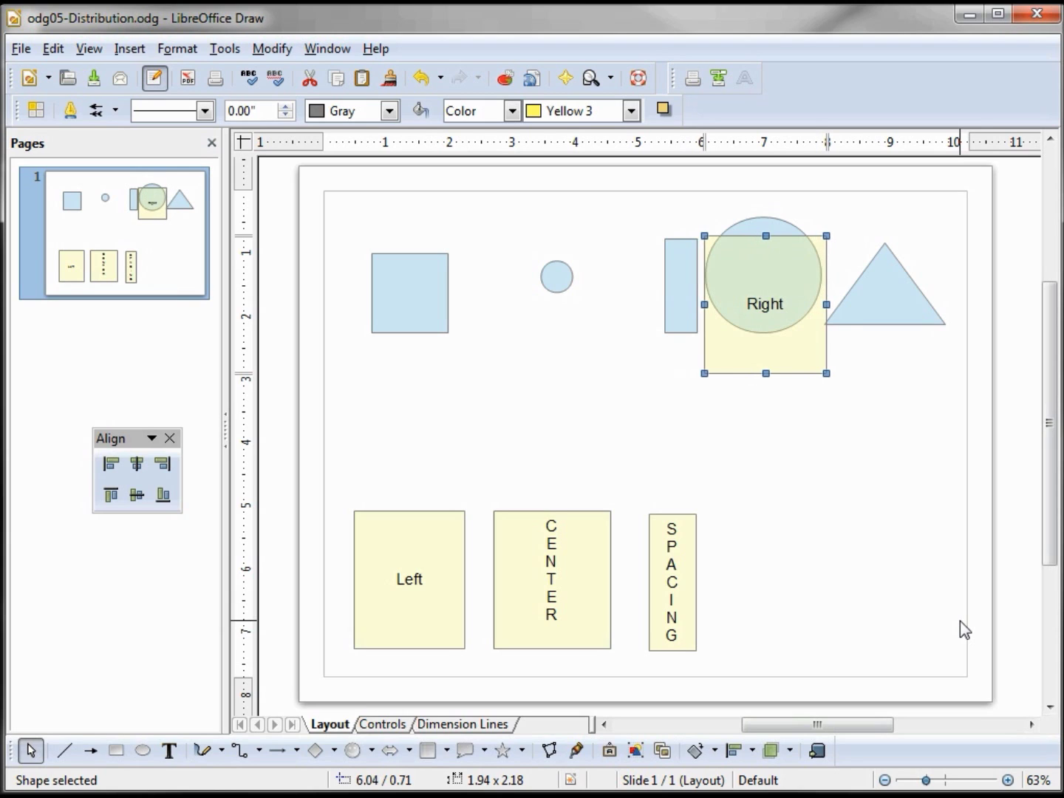
{"action": "key", "text": "Right"}
{"action": "key", "text": "Right"}
{"action": "key", "text": "Right"}
{"action": "key", "text": "Right"}
{"action": "key", "text": "Right"}
{"action": "key", "text": "Right"}
{"action": "key", "text": "Right"}
{"action": "key", "text": "Right"}
{"action": "key", "text": "Right"}
{"action": "key", "text": "Right"}
{"action": "key", "text": "Right"}
{"action": "key", "text": "Right"}
{"action": "key", "text": "Right"}
{"action": "key", "text": "Right"}
{"action": "key", "text": "Right"}
{"action": "key", "text": "Right"}
{"action": "key", "text": "Right"}
{"action": "key", "text": "Right"}
{"action": "key", "text": "Right"}
{"action": "key", "text": "Right"}
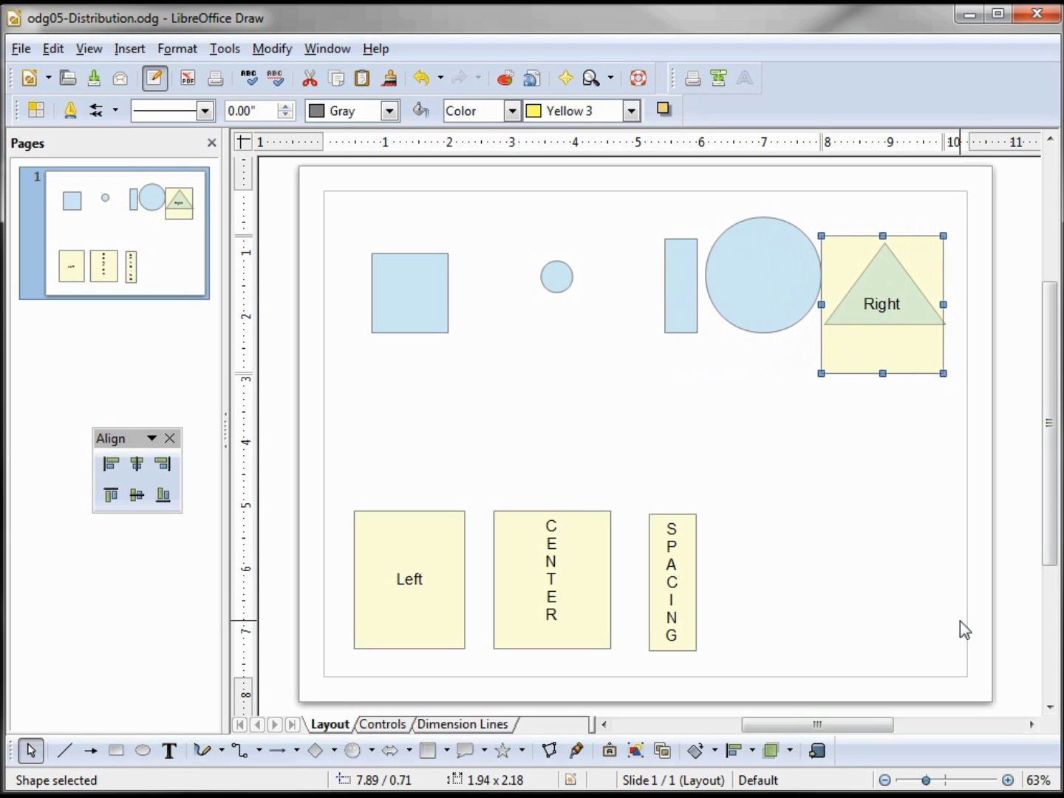
Step: Drag the Right box back down beside SPACING and clear the selection
{"action": "left_click", "coordinate": [864, 496]}
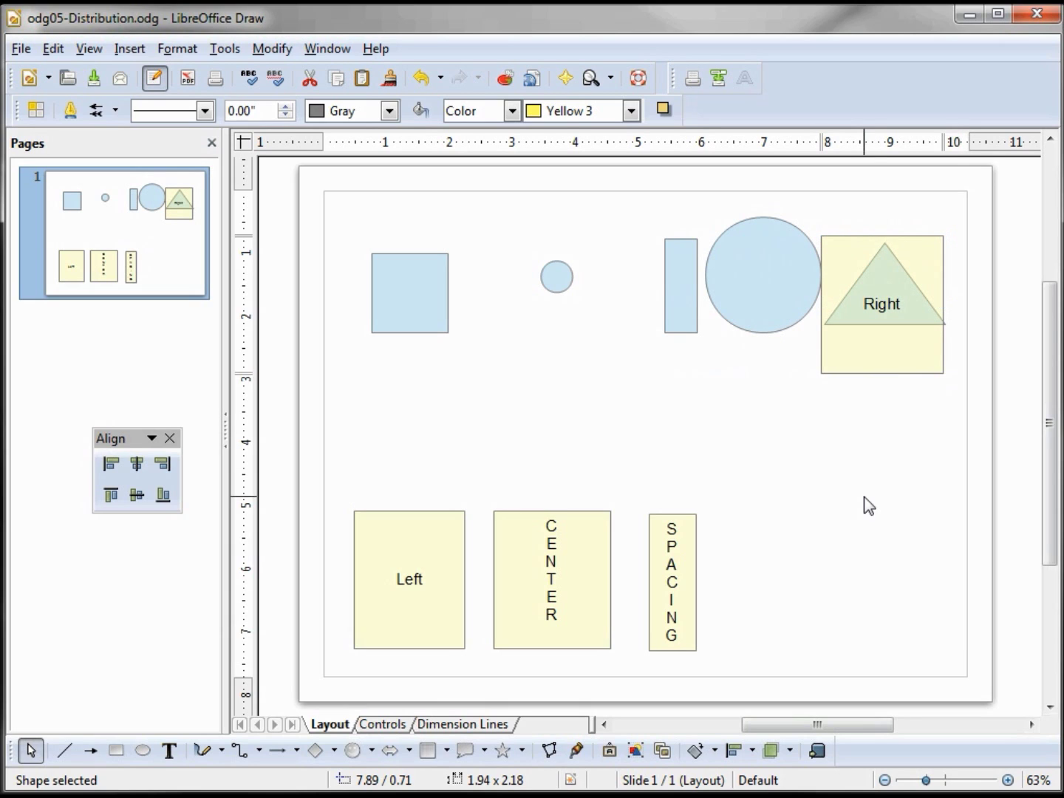
{"action": "left_click", "coordinate": [873, 332]}
{"action": "left_click_drag", "start_coordinate": [874, 332], "coordinate": [819, 613]}
{"action": "left_click", "coordinate": [763, 507]}
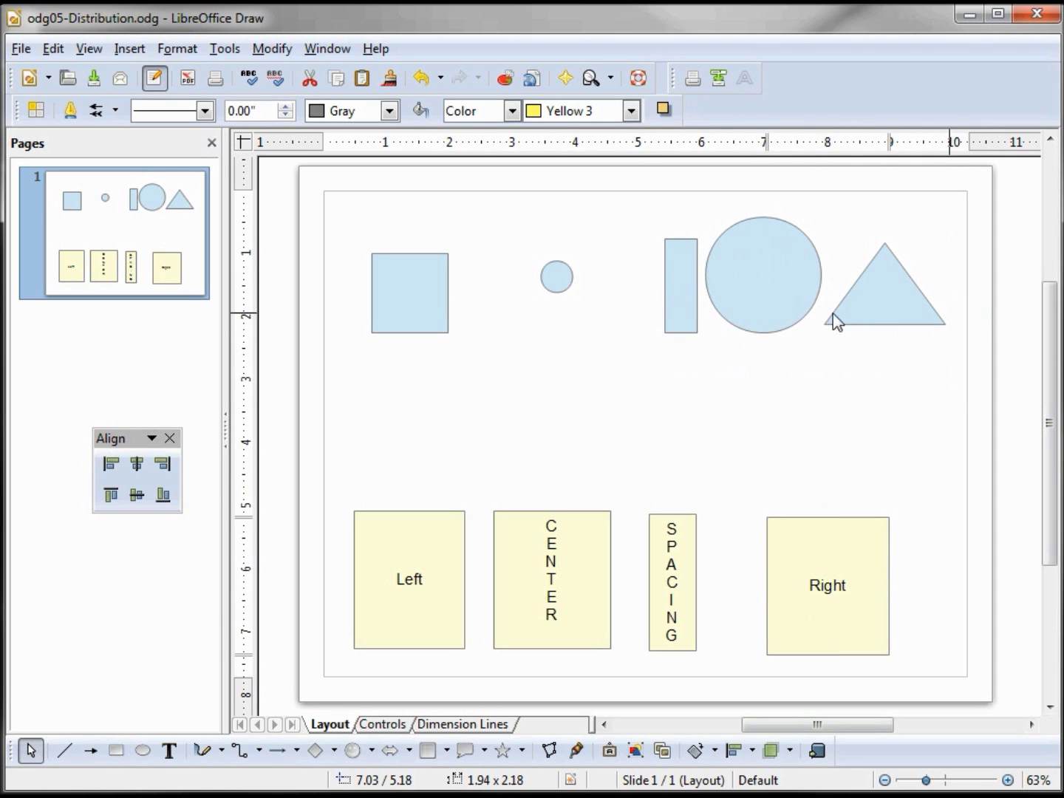
{"action": "left_click", "coordinate": [486, 344]}
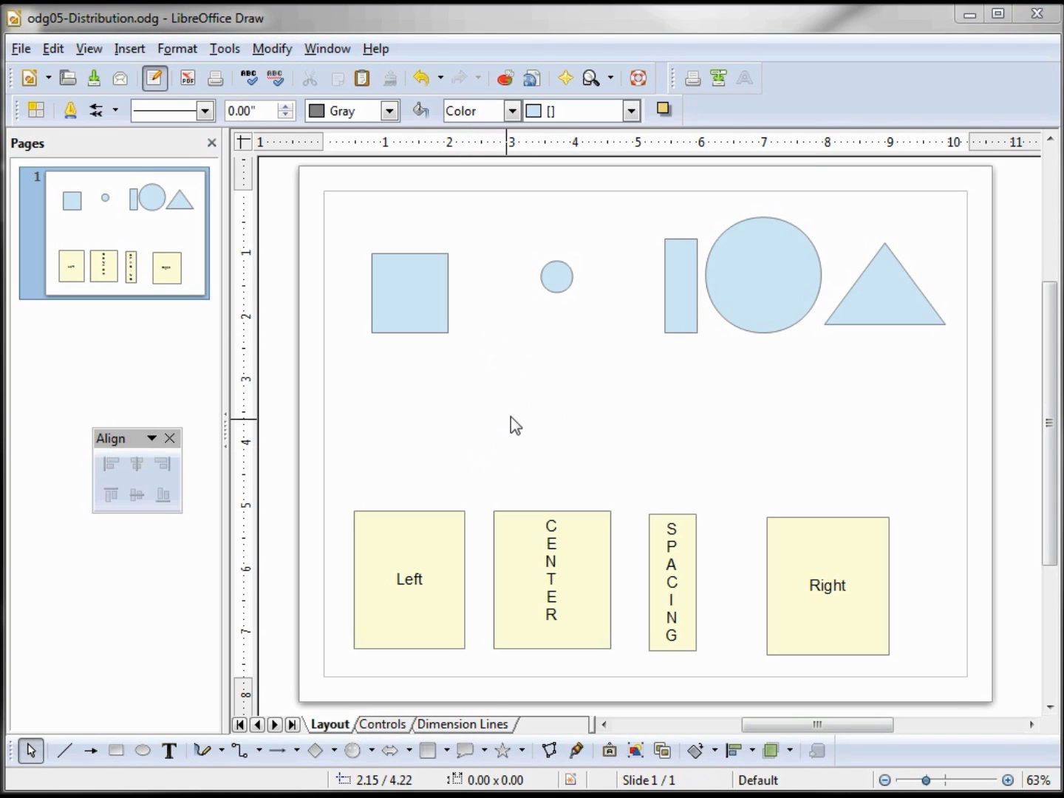
Step: Shift the small circle, rectangle and large circle left, then select all five shapes
{"action": "left_click_drag", "start_coordinate": [555, 277], "coordinate": [476, 315]}
{"action": "left_click_drag", "start_coordinate": [677, 289], "coordinate": [533, 288]}
{"action": "left_click_drag", "start_coordinate": [745, 289], "coordinate": [629, 288]}
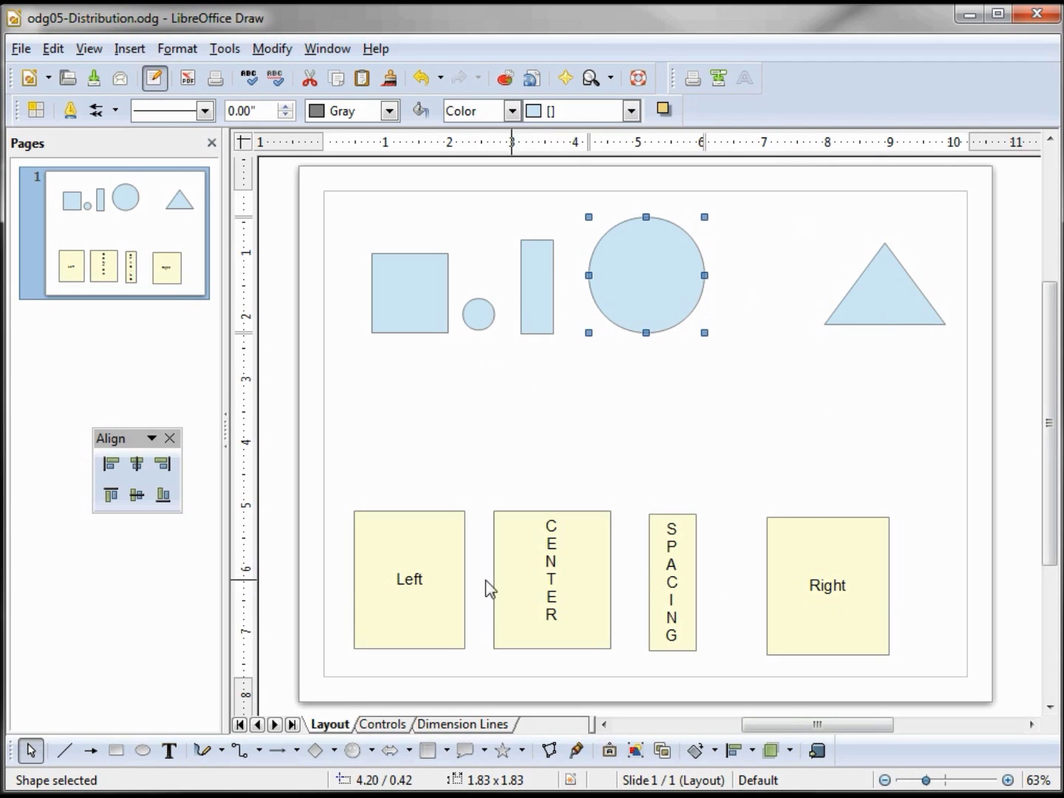
{"action": "mouse_move", "coordinate": [349, 212]}
{"action": "left_mouse_down"}
{"action": "mouse_move", "coordinate": [584, 336]}
{"action": "mouse_move", "coordinate": [965, 350]}
{"action": "left_mouse_up"}
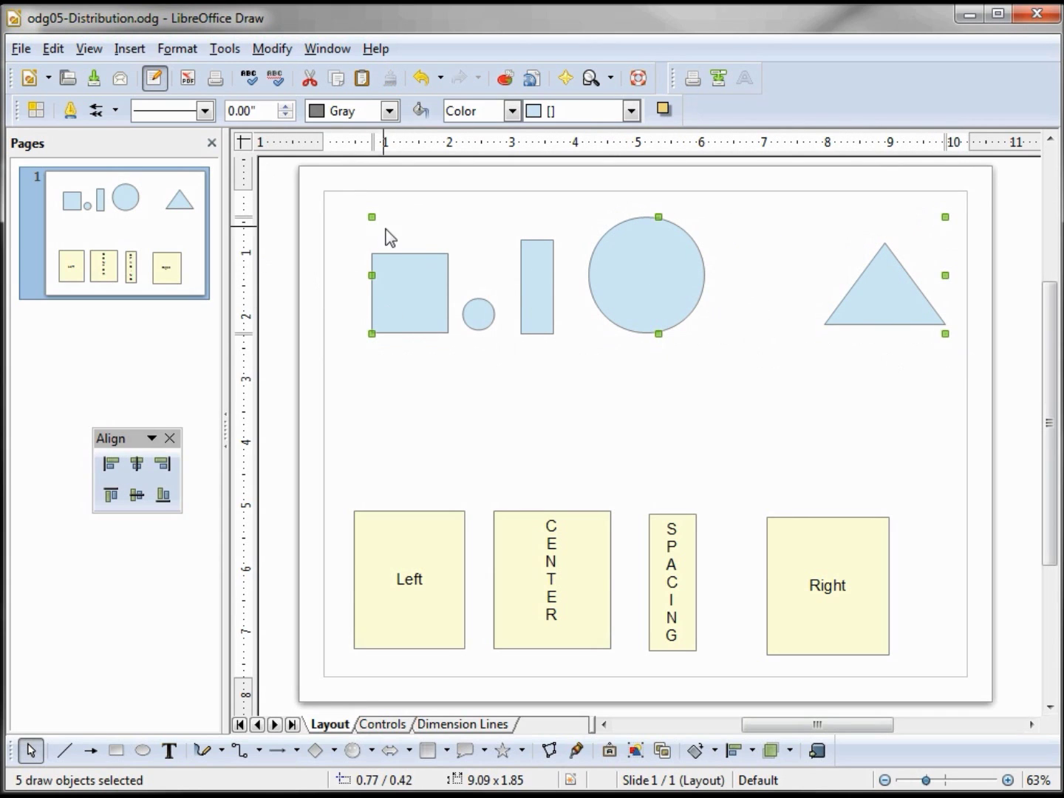
Step: Apply Horizontal Spacing distribution to the five selected blue shapes, then deselect them
{"action": "right_click", "coordinate": [397, 278]}
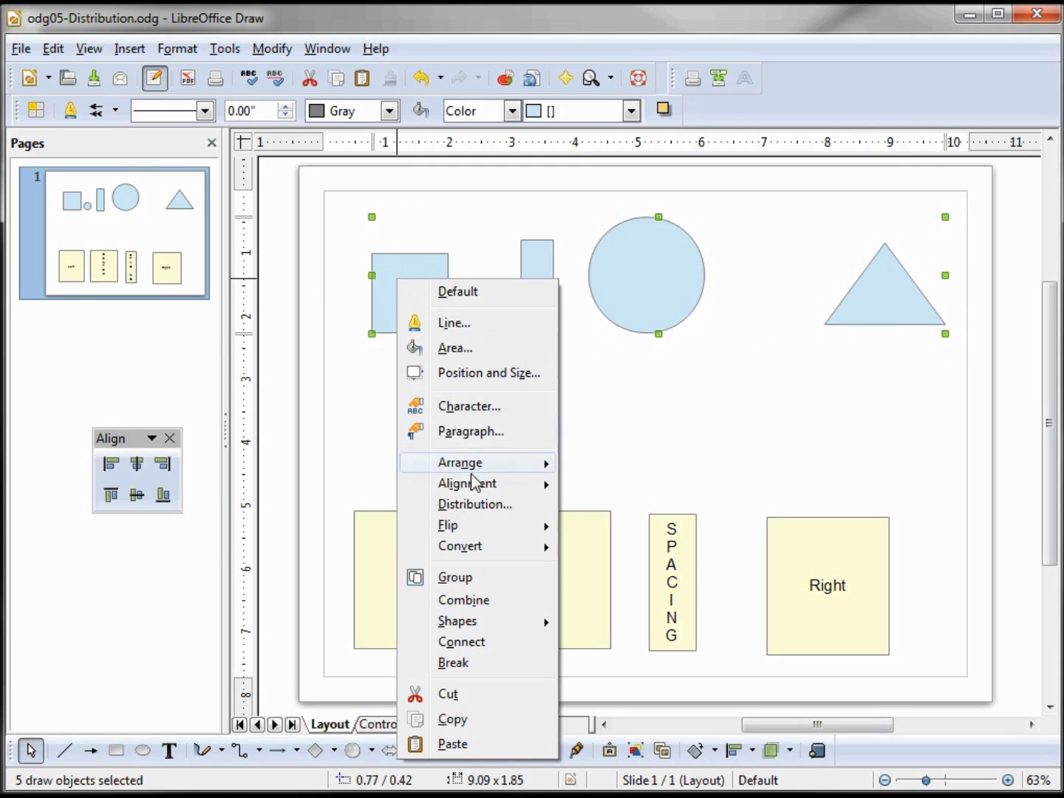
{"action": "left_click", "coordinate": [473, 506]}
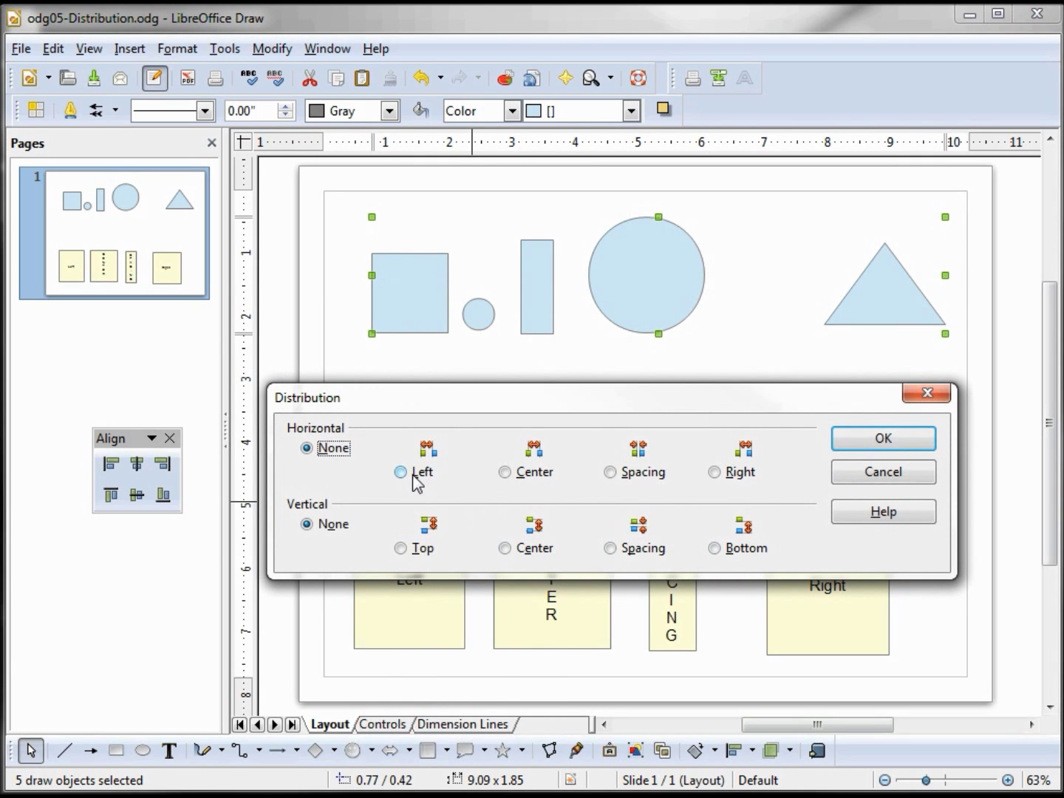
{"action": "left_click", "coordinate": [610, 472]}
{"action": "left_click", "coordinate": [891, 446]}
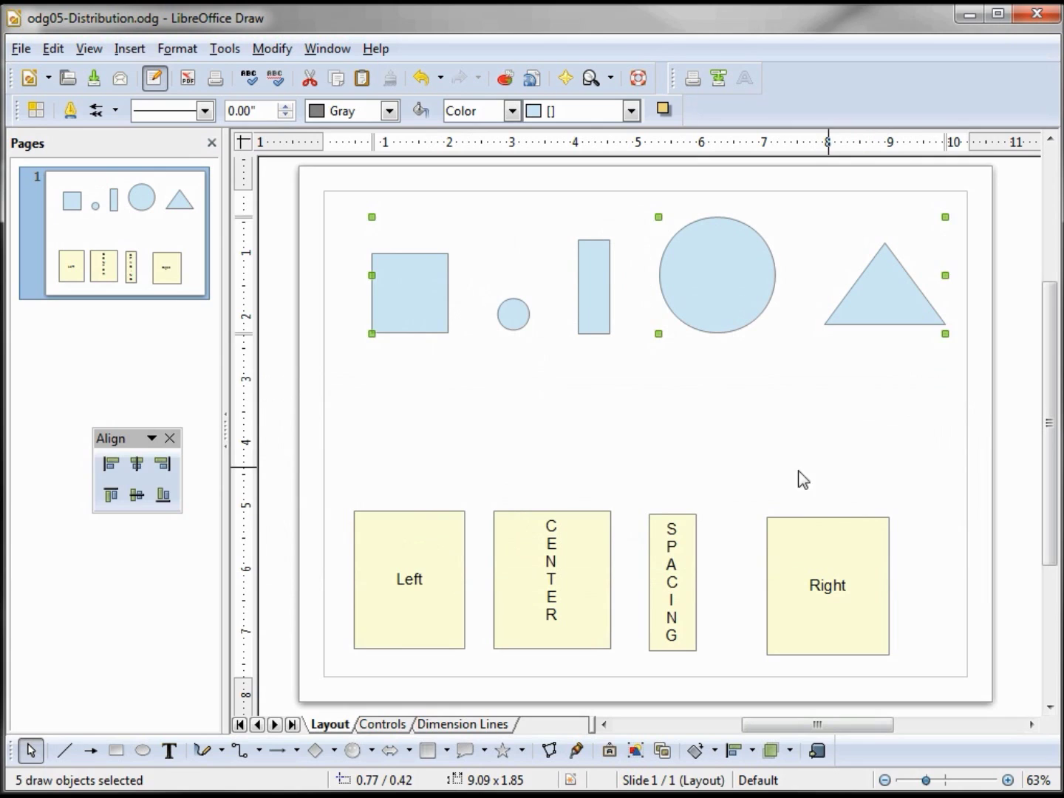
{"action": "left_click", "coordinate": [802, 479]}
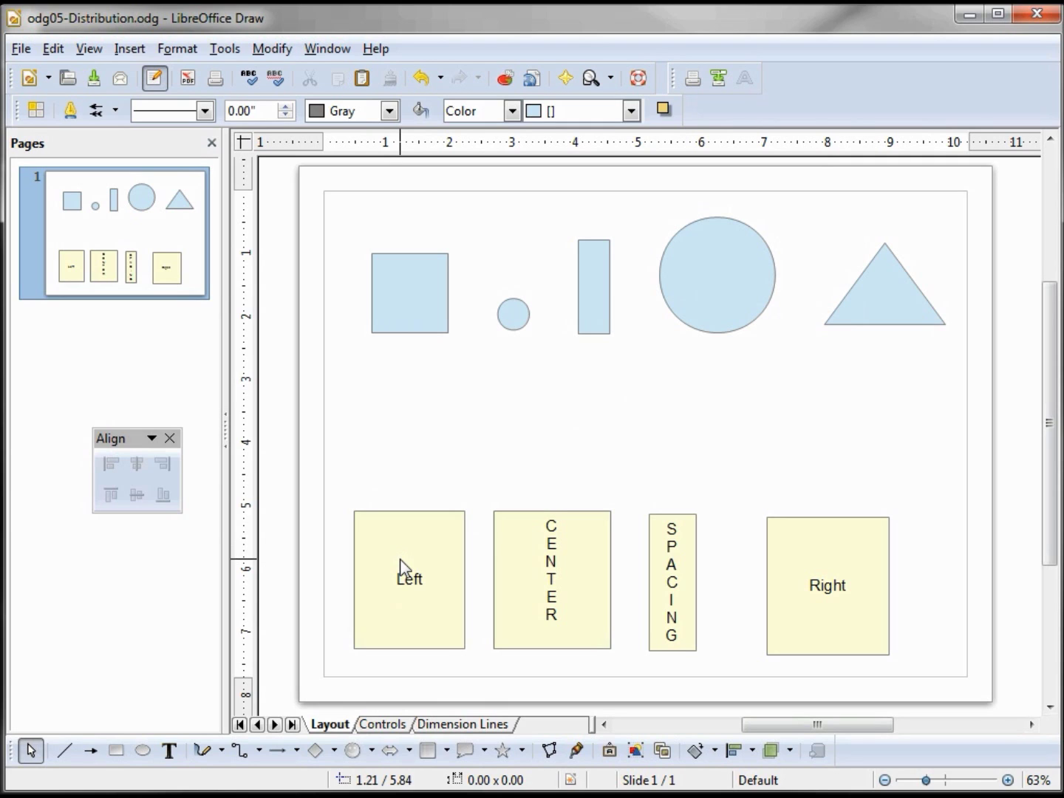
Step: Center the square, both circles and the triangle vertically on one shared line, then deselect
{"action": "mouse_move", "coordinate": [352, 227]}
{"action": "left_mouse_down"}
{"action": "mouse_move", "coordinate": [566, 377]}
{"action": "mouse_move", "coordinate": [973, 375]}
{"action": "mouse_move", "coordinate": [960, 376]}
{"action": "left_mouse_up"}
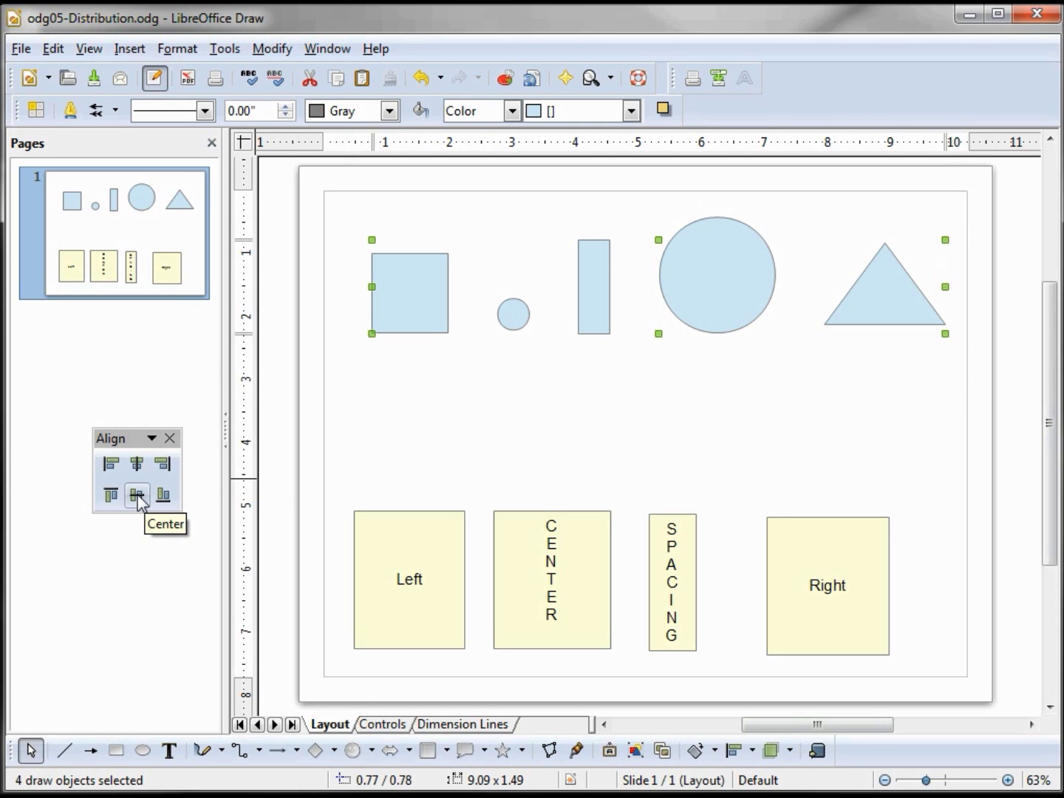
{"action": "left_click", "coordinate": [137, 496]}
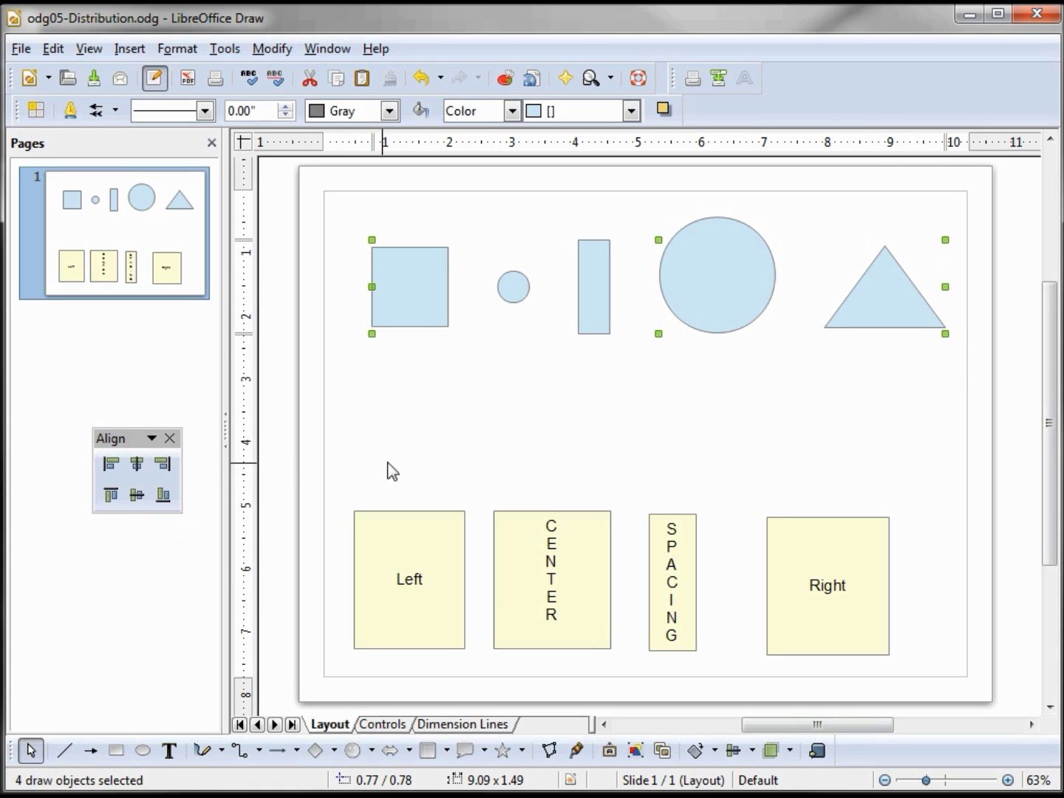
{"action": "left_click", "coordinate": [411, 455]}
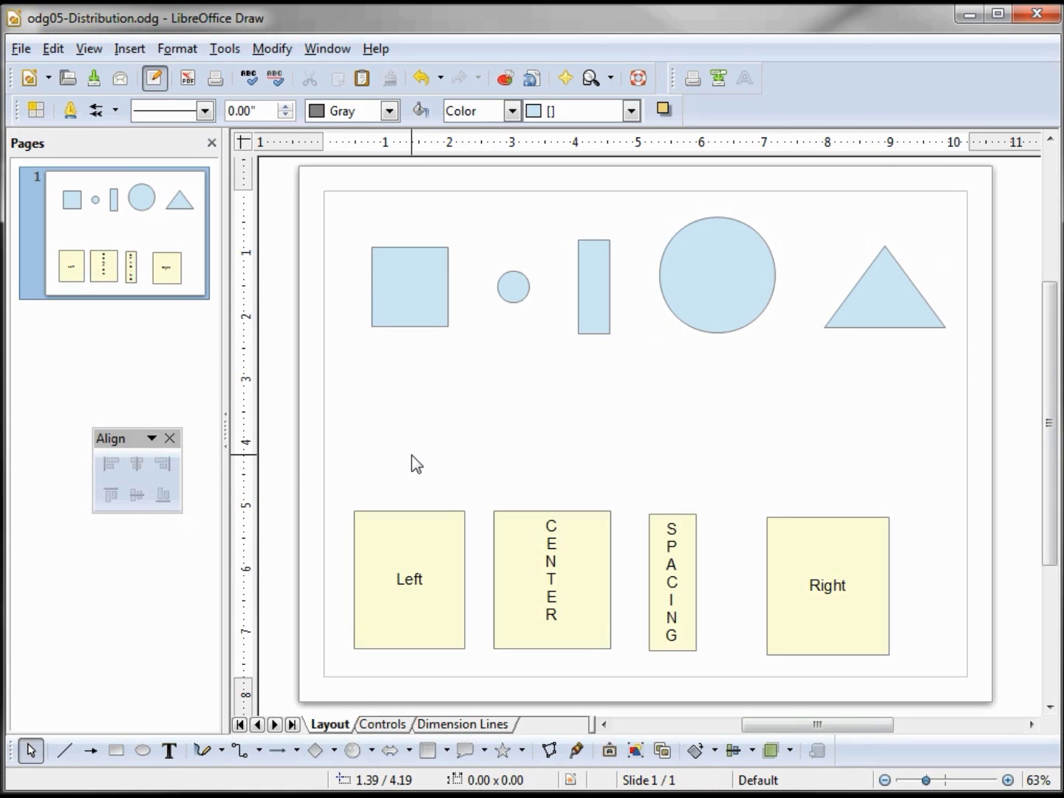